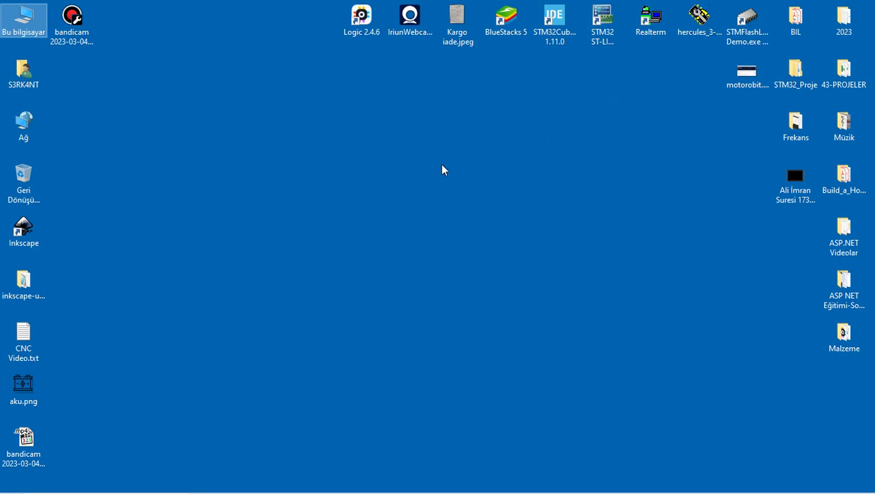
Launch Inkscape full-screen and show the About dialog with version 0.48.5 r10040
{"action": "double_click", "coordinate": [23, 230]}
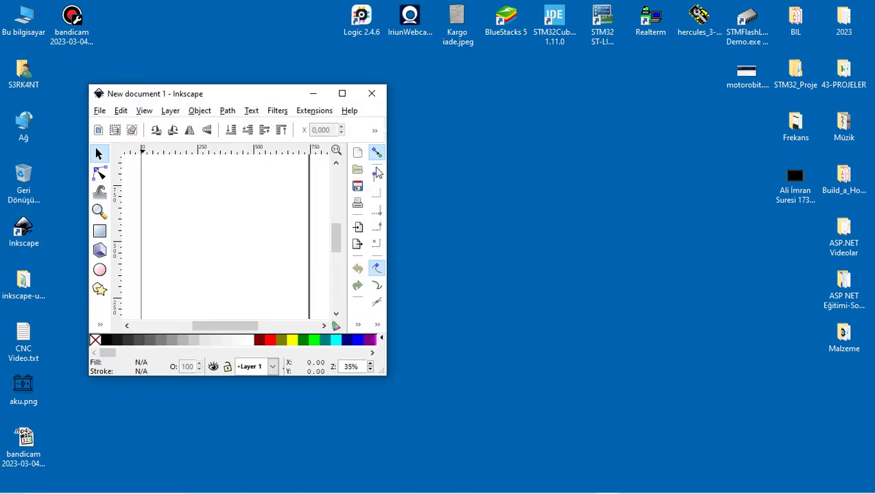
{"action": "left_click", "coordinate": [343, 96]}
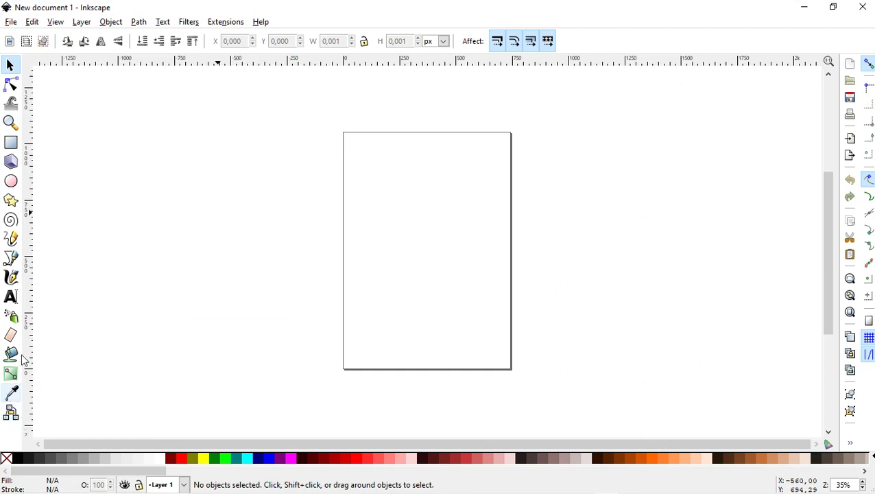
{"action": "left_click", "coordinate": [264, 23]}
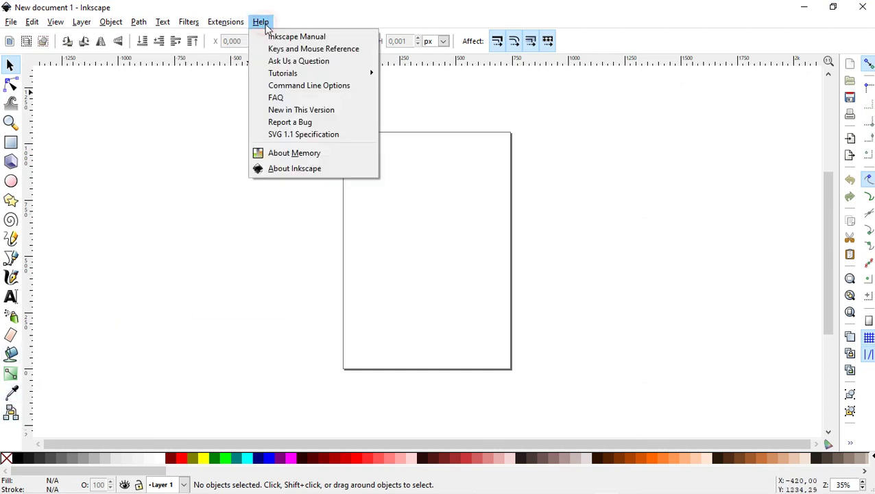
{"action": "left_click", "coordinate": [305, 168]}
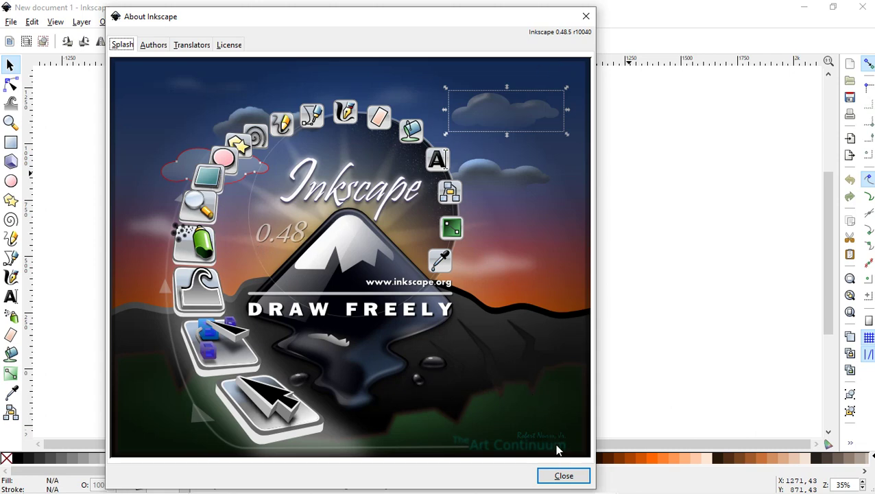
Check the available formats in the Save As dialog's Kayıt türü list
{"action": "left_click", "coordinate": [567, 478]}
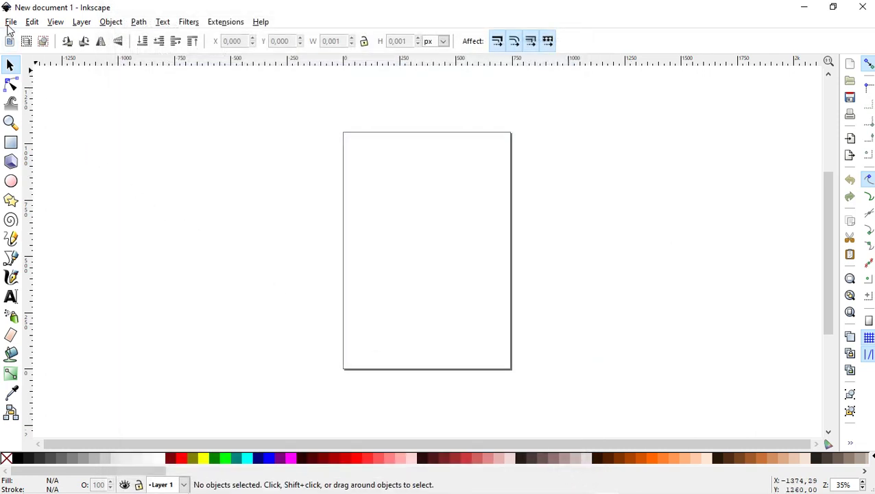
{"action": "left_click", "coordinate": [8, 26]}
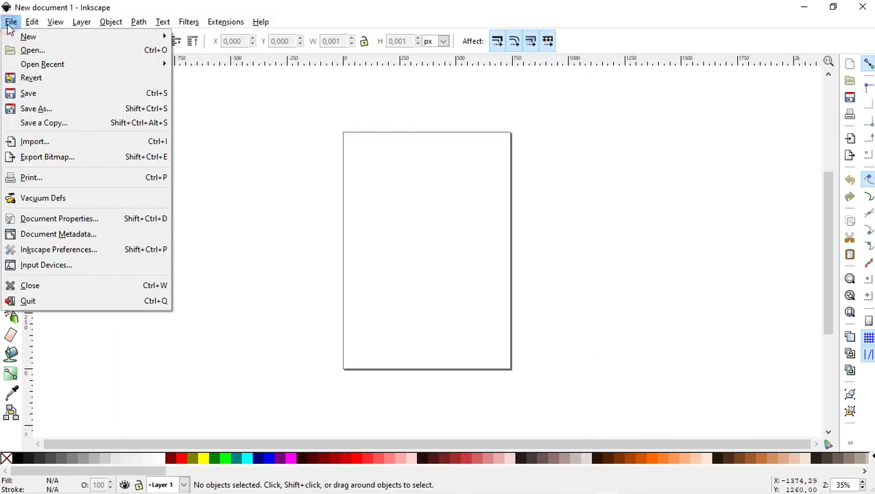
{"action": "left_click", "coordinate": [54, 108]}
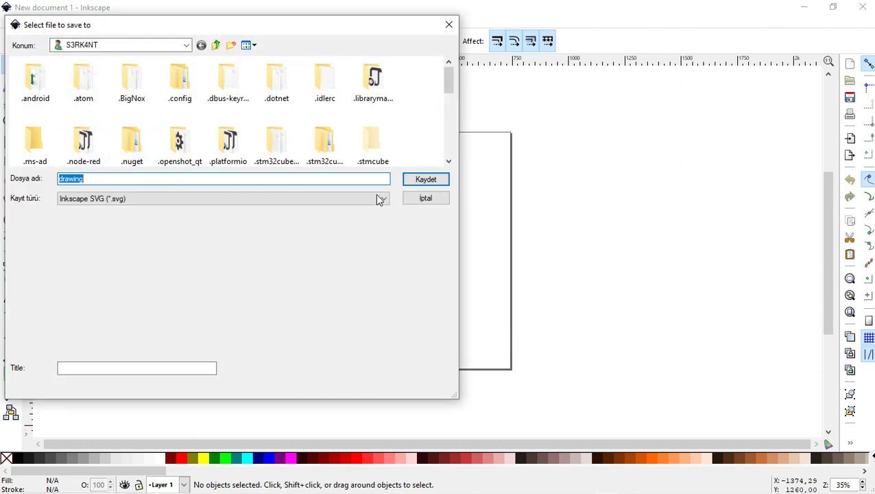
{"action": "left_click", "coordinate": [383, 200]}
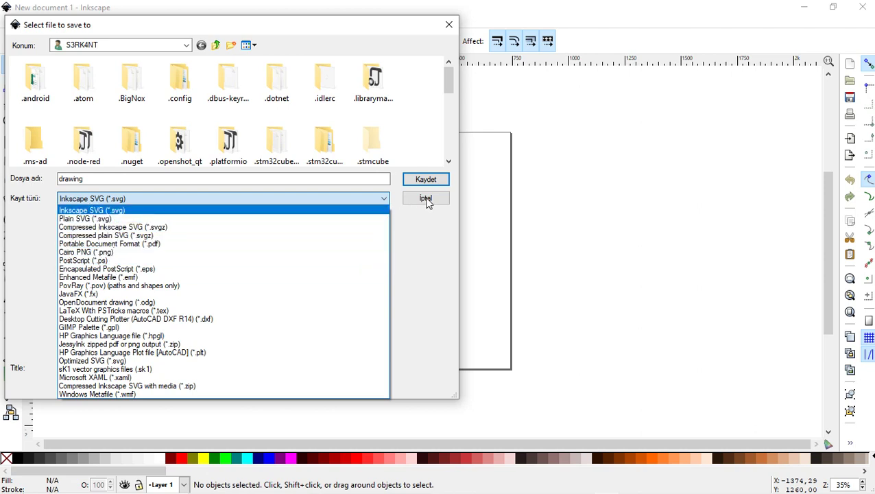
Cancel the save and quit Inkscape without saving the new document
{"action": "left_click", "coordinate": [448, 26]}
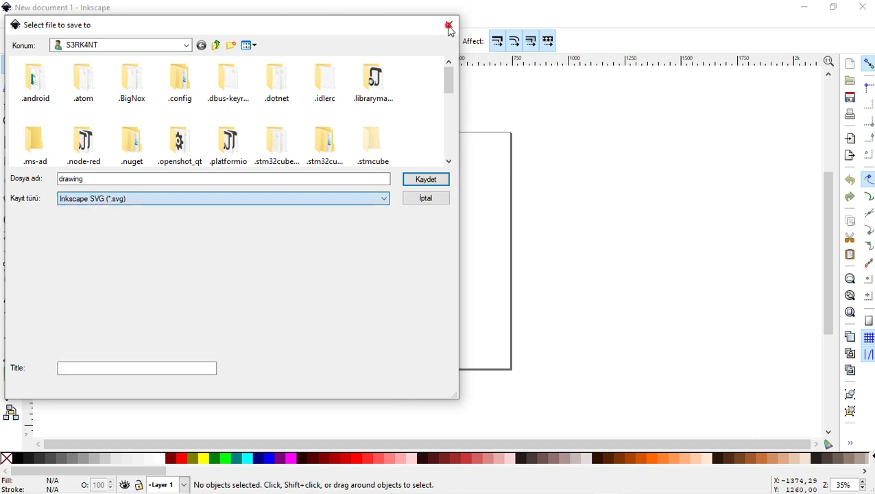
{"action": "left_click", "coordinate": [449, 26]}
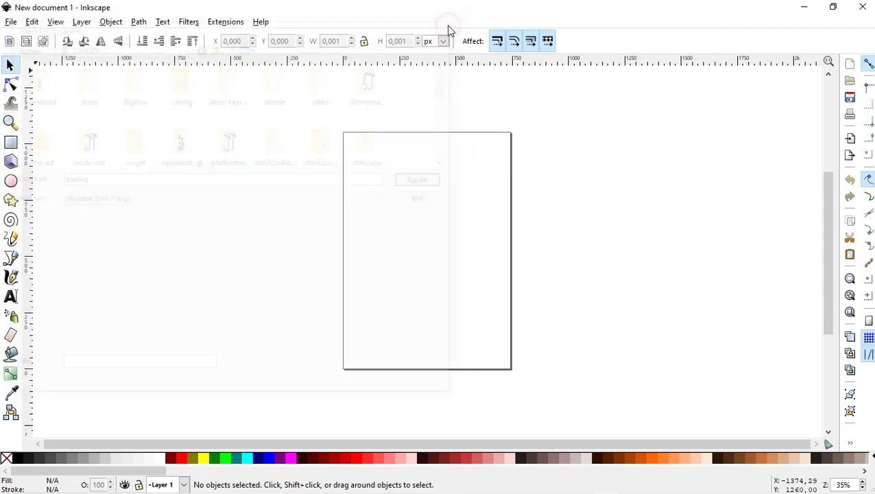
{"action": "left_click", "coordinate": [863, 9]}
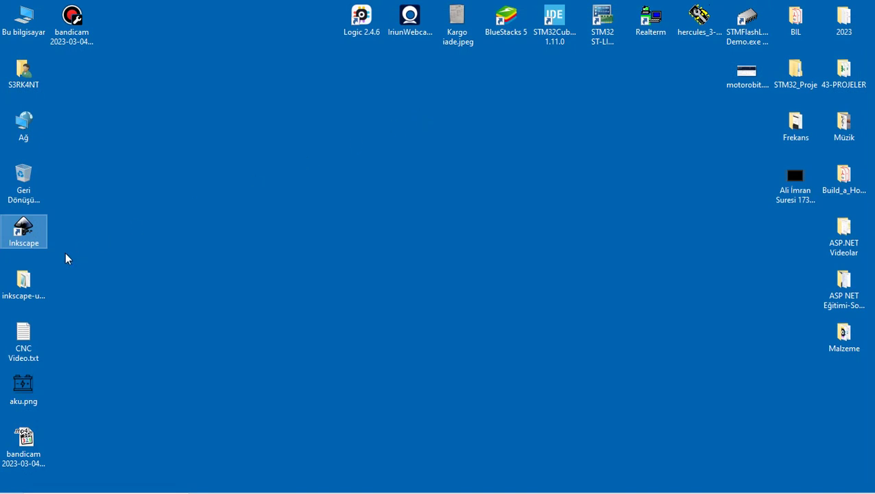
Copy the unicorn folder, .gitignore, unicorn.inx and unicorn.py from inkscape-unicorn-master\src
{"action": "left_click", "coordinate": [25, 284]}
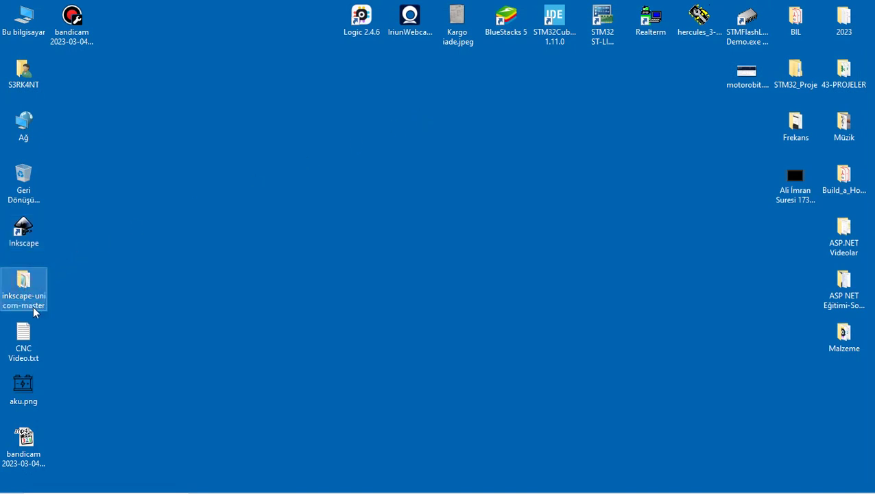
{"action": "mouse_move", "coordinate": [24, 282]}
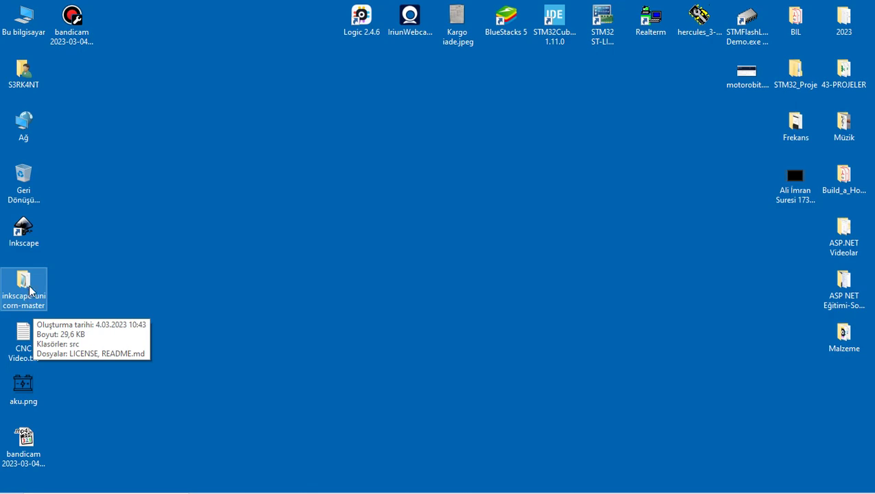
{"action": "double_click", "coordinate": [25, 286]}
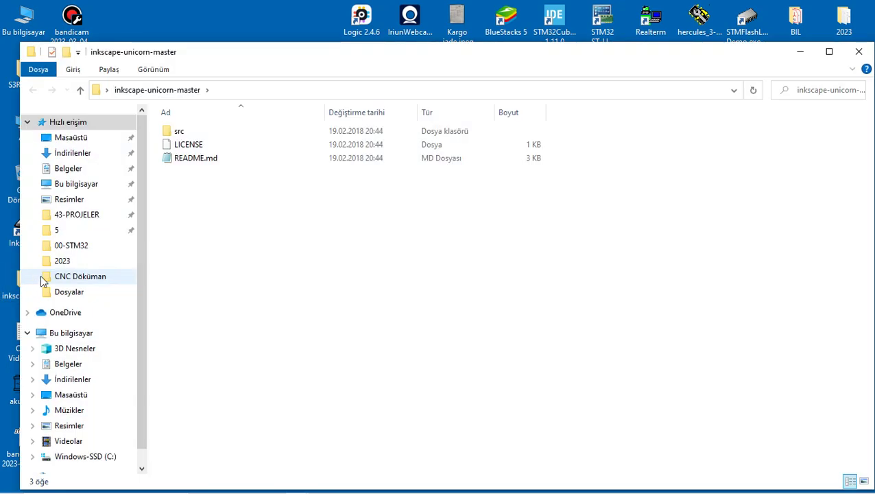
{"action": "double_click", "coordinate": [178, 131]}
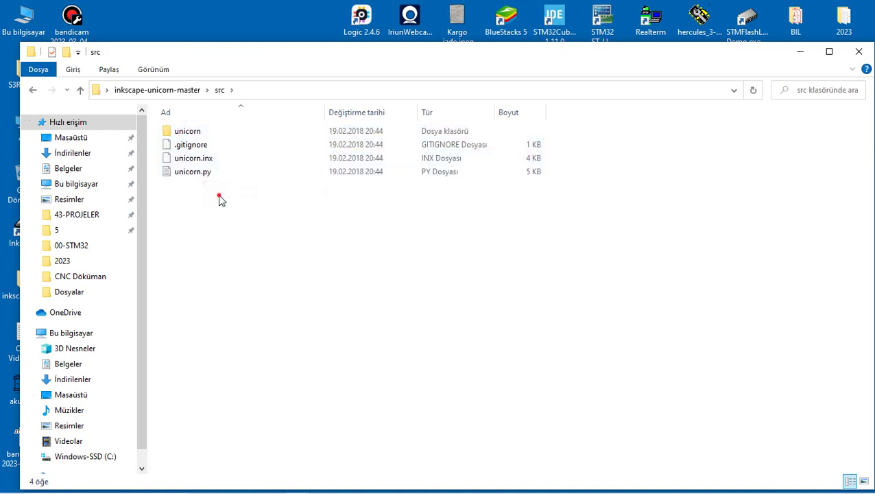
{"action": "mouse_move", "coordinate": [220, 195]}
{"action": "left_mouse_down"}
{"action": "mouse_move", "coordinate": [185, 172]}
{"action": "mouse_move", "coordinate": [173, 129]}
{"action": "left_mouse_up"}
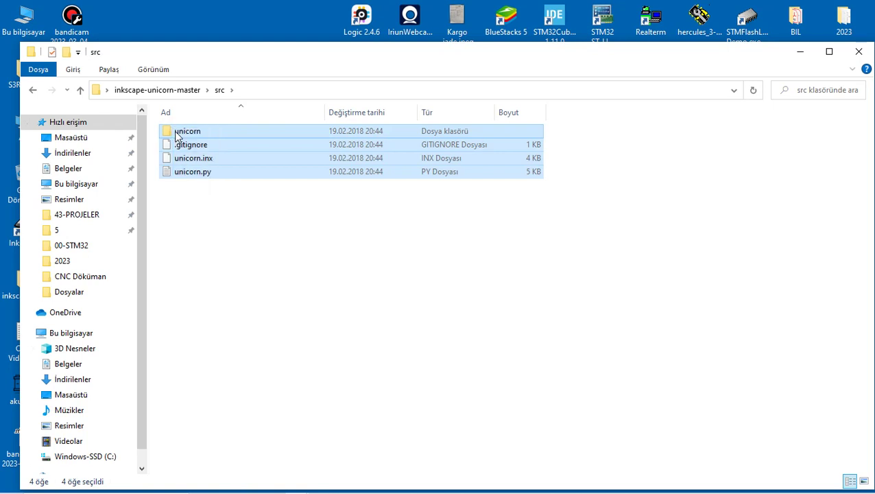
{"action": "right_click", "coordinate": [175, 131]}
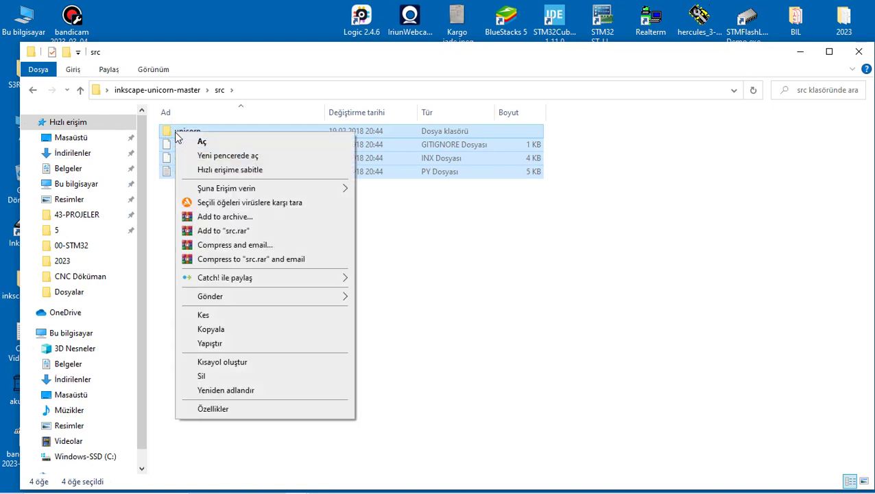
{"action": "left_click", "coordinate": [225, 328]}
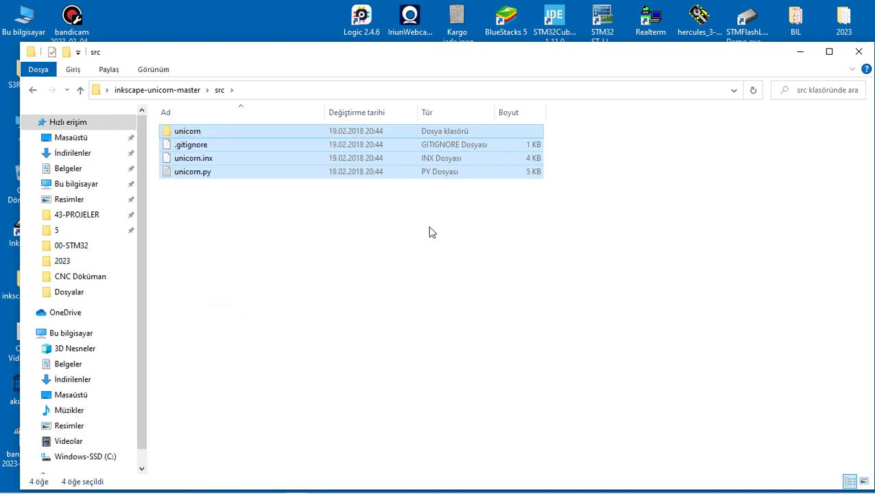
{"action": "left_click", "coordinate": [857, 55]}
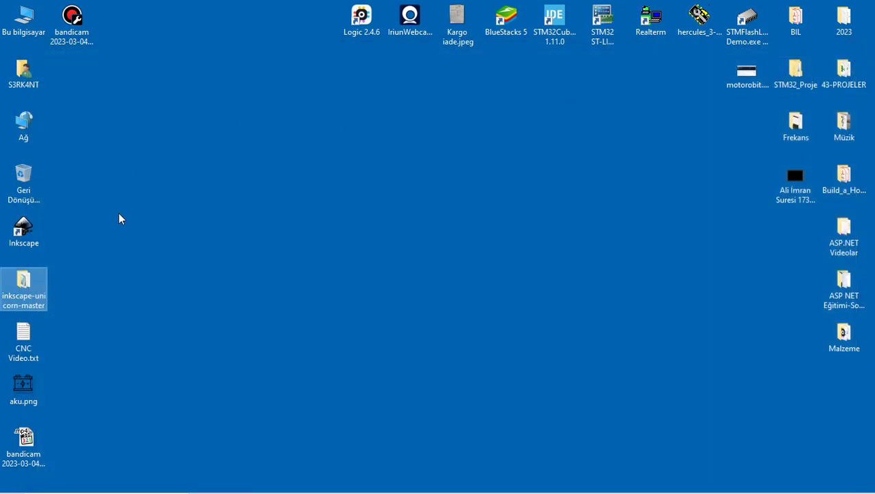
Go to Inkscape's installation folder and into share\extensions
{"action": "left_click", "coordinate": [24, 234]}
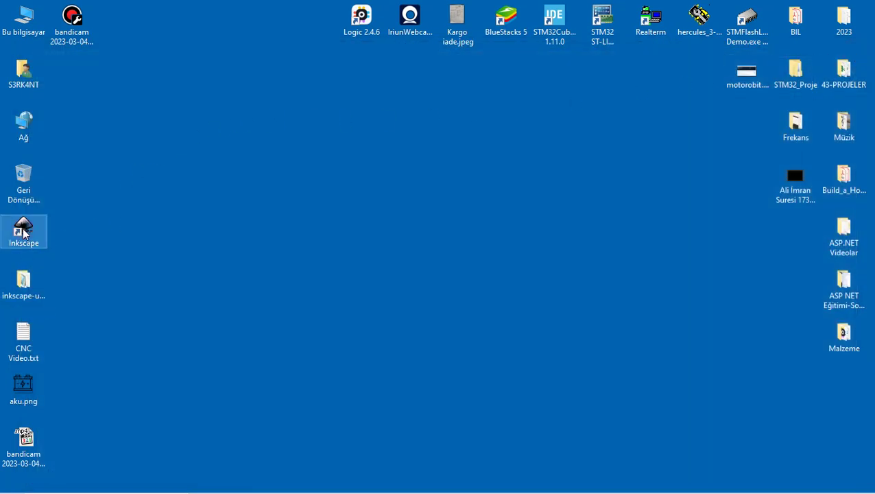
{"action": "right_click", "coordinate": [24, 233]}
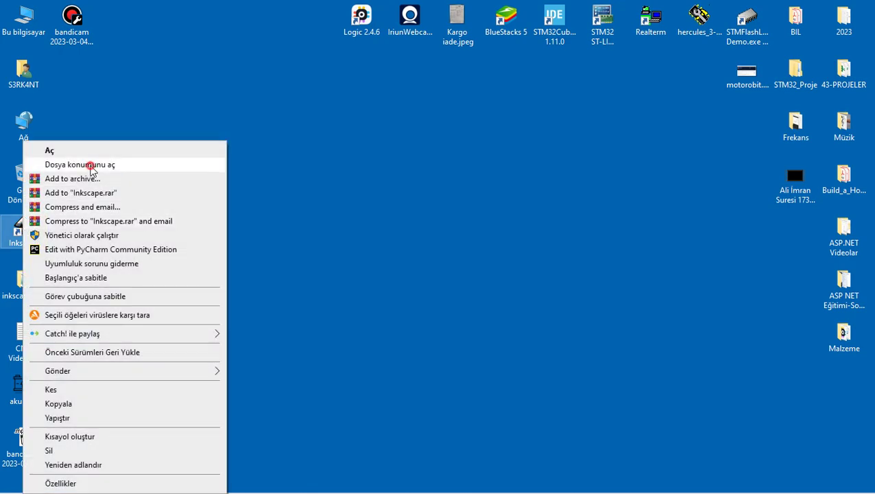
{"action": "left_click", "coordinate": [90, 166]}
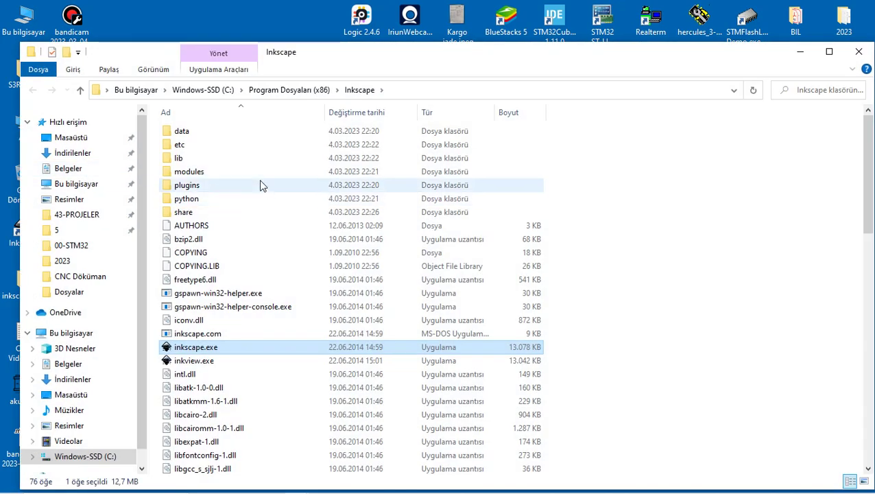
{"action": "double_click", "coordinate": [184, 213]}
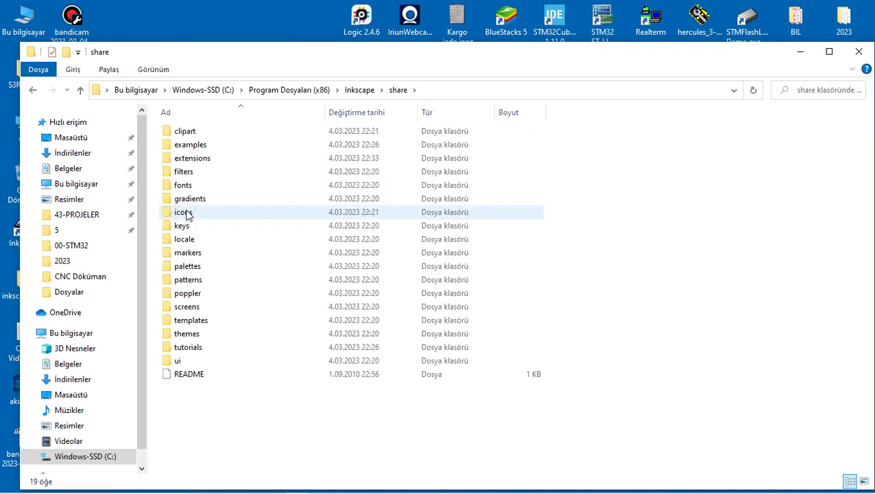
{"action": "double_click", "coordinate": [194, 159]}
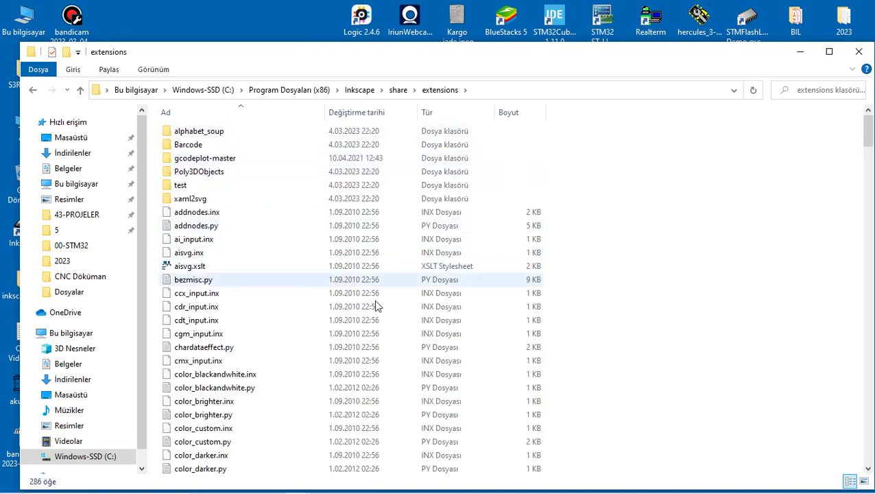
Paste the unicorn extension files into extensions, granting administrator permission
{"action": "right_click", "coordinate": [625, 218]}
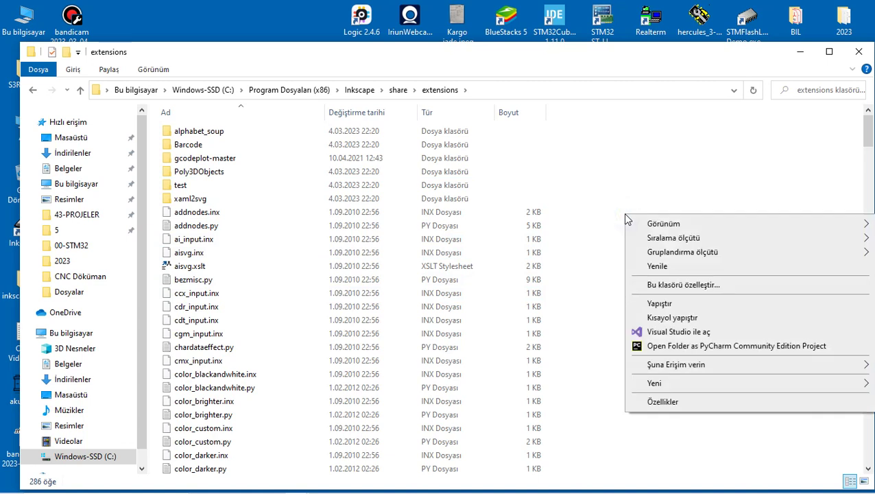
{"action": "left_click", "coordinate": [650, 304]}
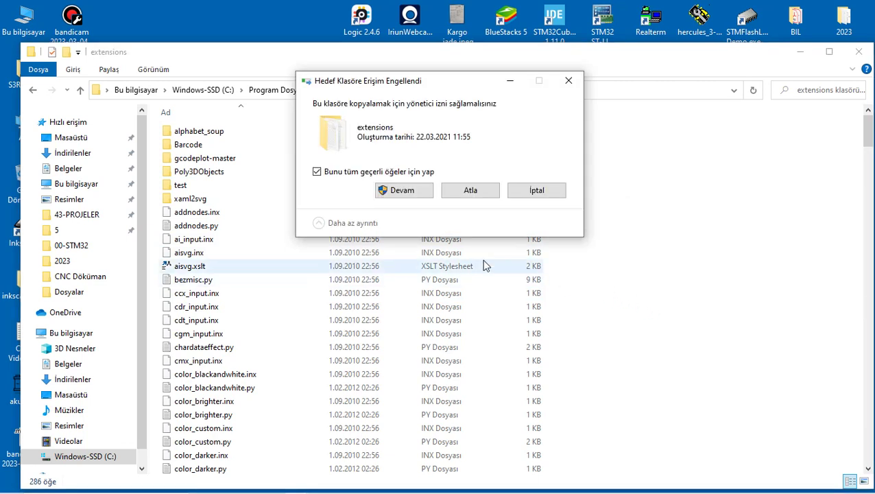
{"action": "left_click", "coordinate": [405, 191]}
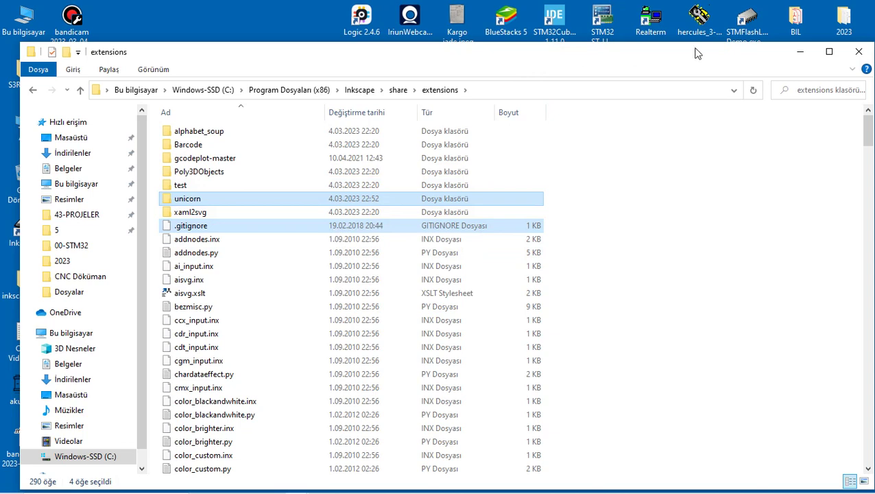
{"action": "left_click", "coordinate": [858, 53]}
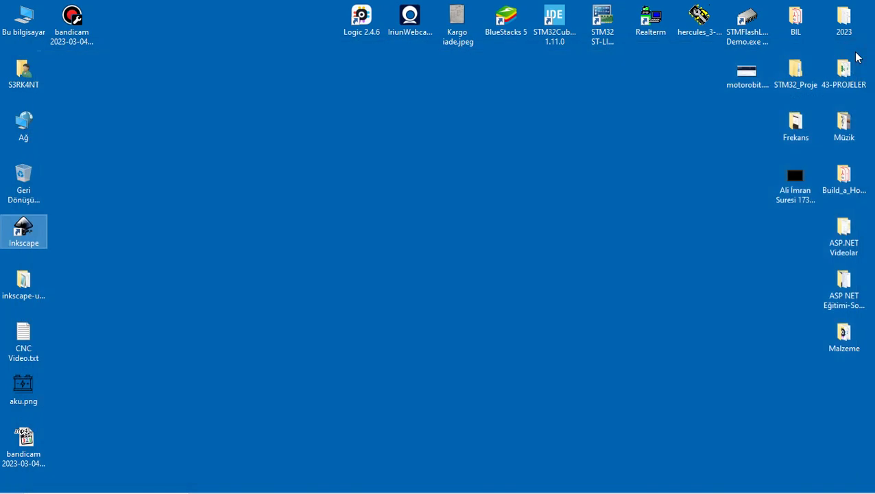
Relaunch Inkscape with a new blank document filling the screen
{"action": "left_click", "coordinate": [603, 94]}
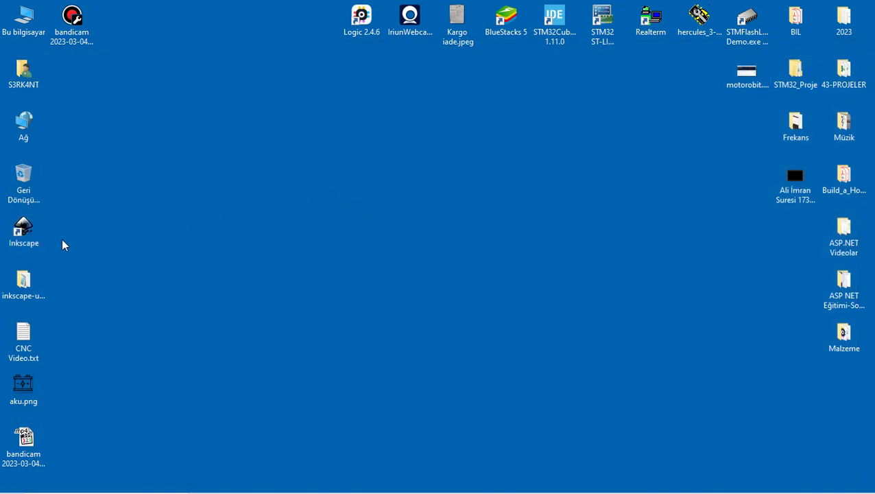
{"action": "double_click", "coordinate": [19, 232]}
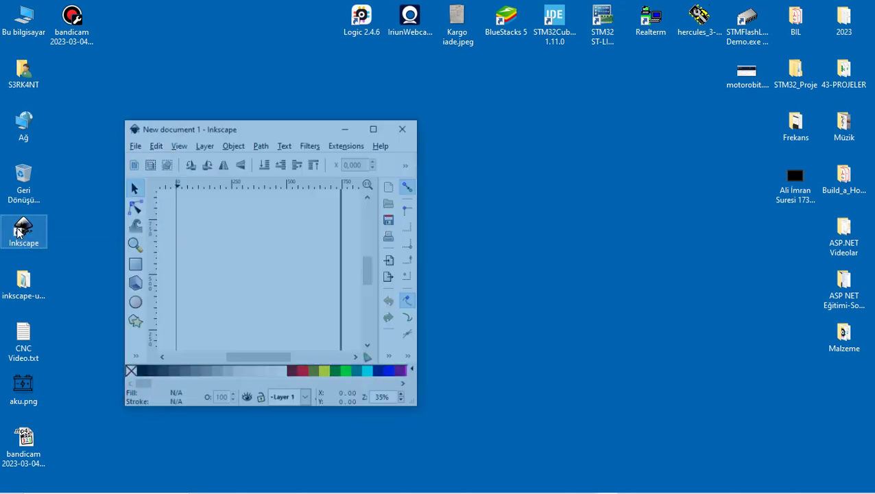
{"action": "left_click", "coordinate": [376, 128]}
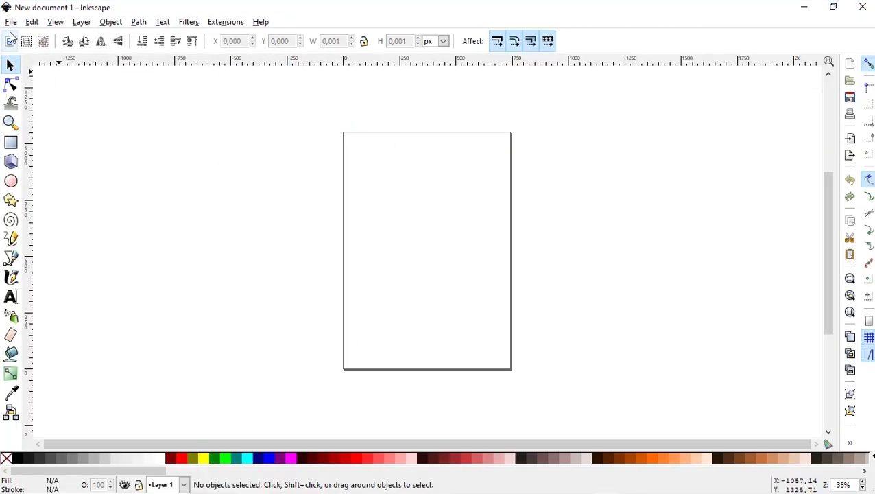
Confirm MakerBot Unicorn G-Code (*.gcode) appears in the Save As format list
{"action": "left_click", "coordinate": [10, 23]}
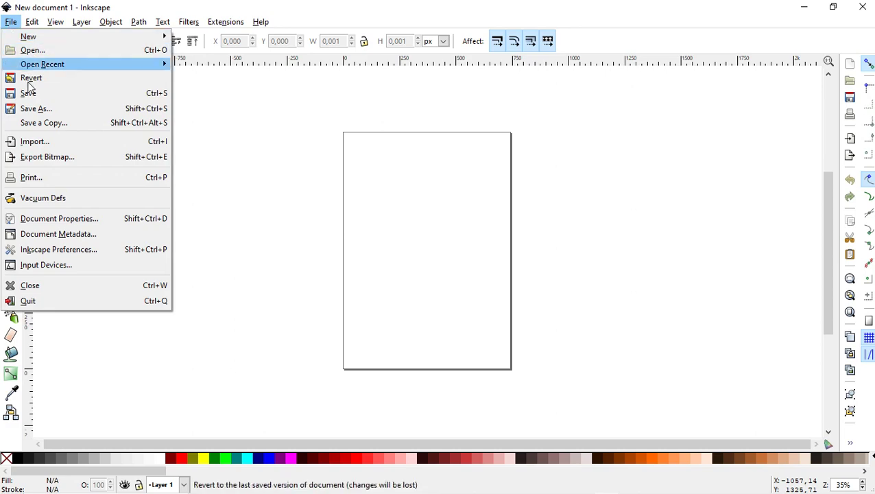
{"action": "left_click", "coordinate": [40, 111]}
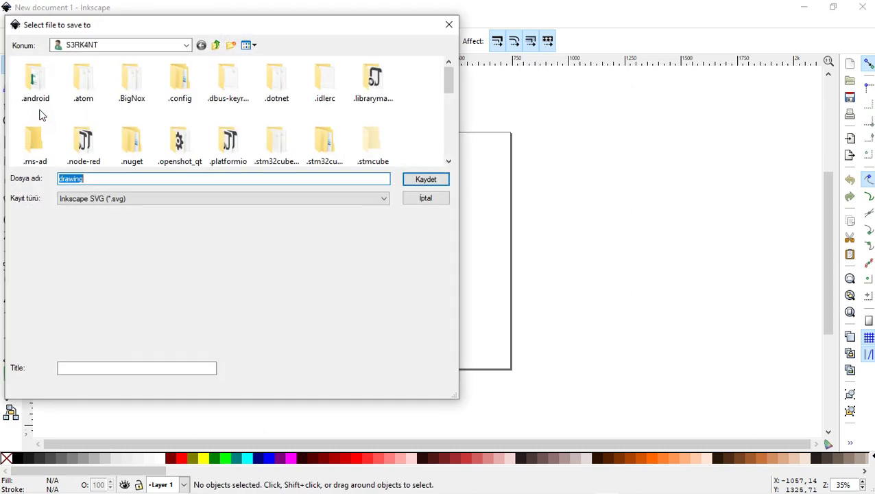
{"action": "left_click", "coordinate": [383, 200]}
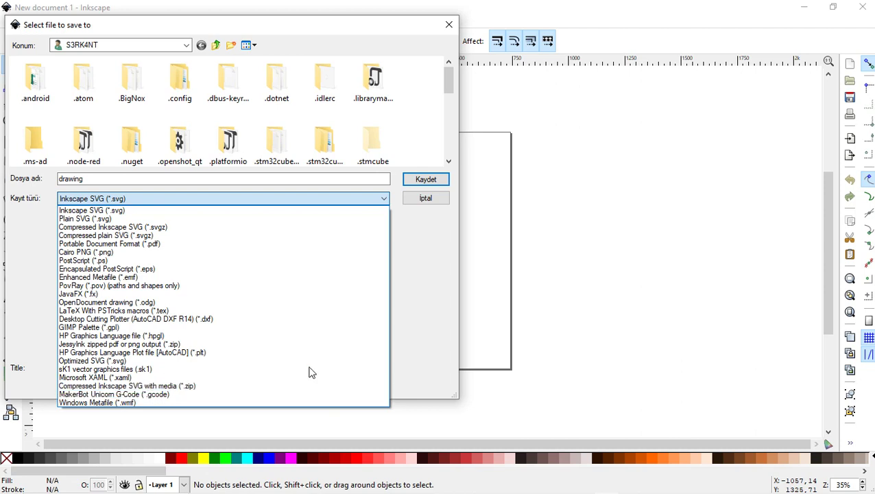
{"action": "left_click", "coordinate": [435, 213]}
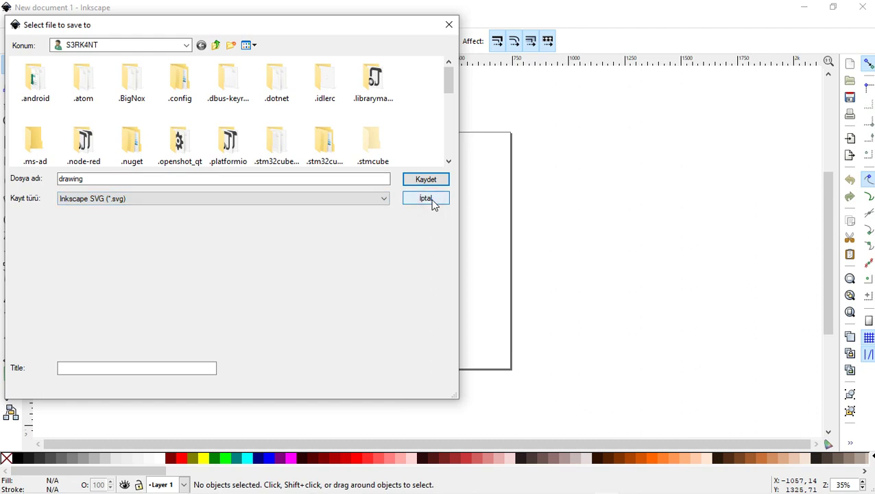
Cancel the save dialog and bring up the File menu over the blank page
{"action": "left_click", "coordinate": [450, 24]}
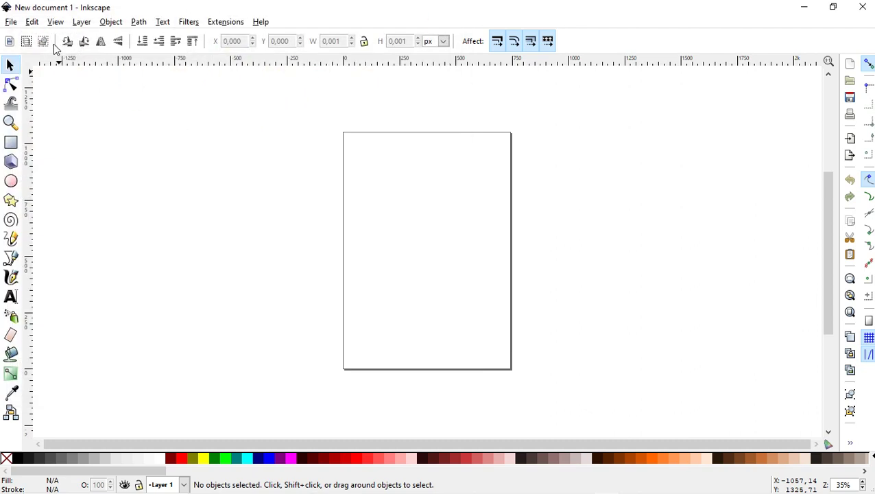
{"action": "left_click", "coordinate": [11, 22]}
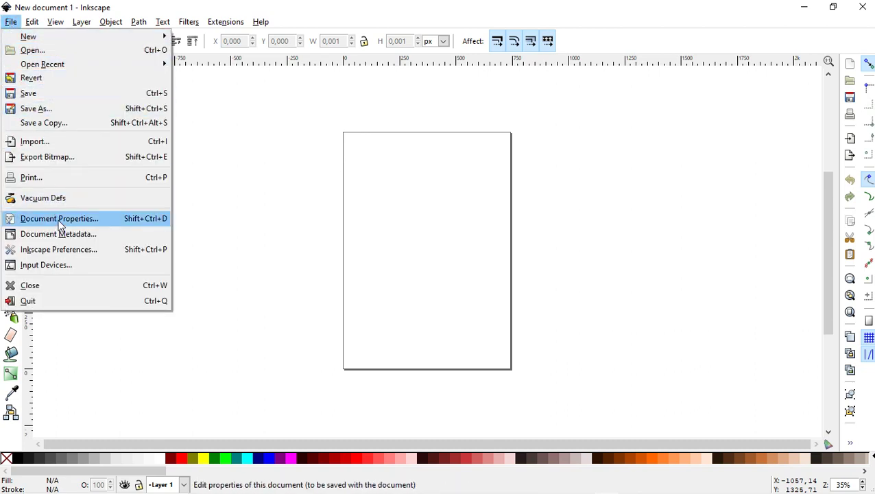
In Document Properties, set default and page units to mm and the page to 50 × 50 mm
{"action": "left_click", "coordinate": [60, 219]}
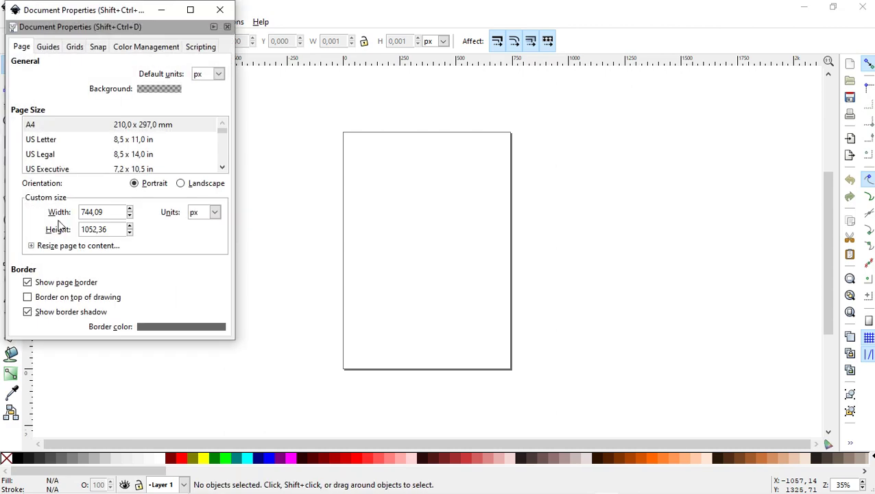
{"action": "left_click_drag", "start_coordinate": [109, 14], "coordinate": [187, 81]}
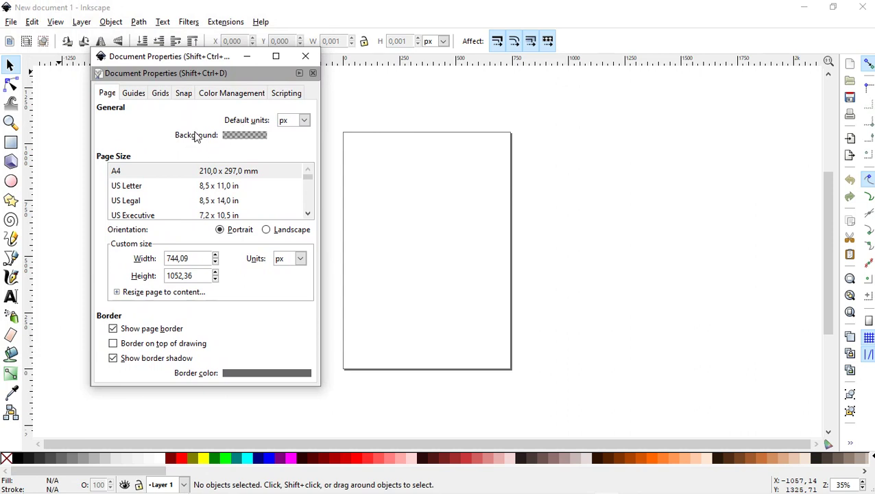
{"action": "left_click", "coordinate": [304, 122]}
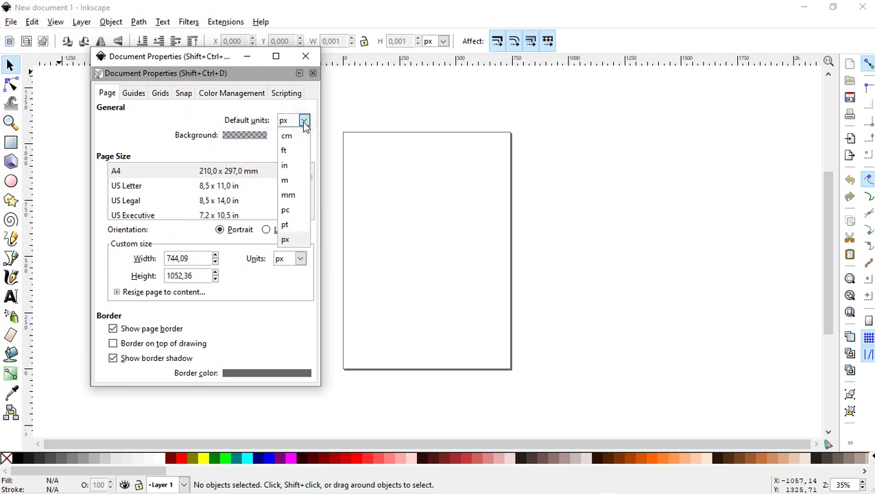
{"action": "left_click", "coordinate": [292, 196]}
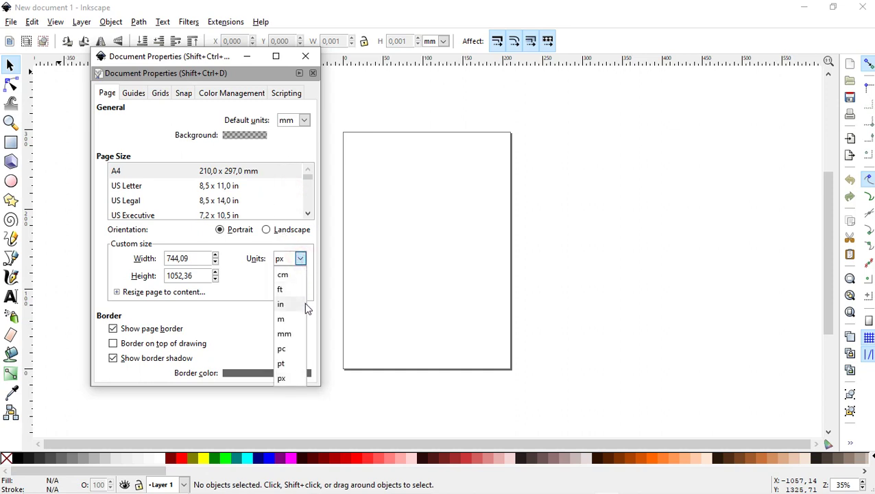
{"action": "left_click", "coordinate": [294, 333]}
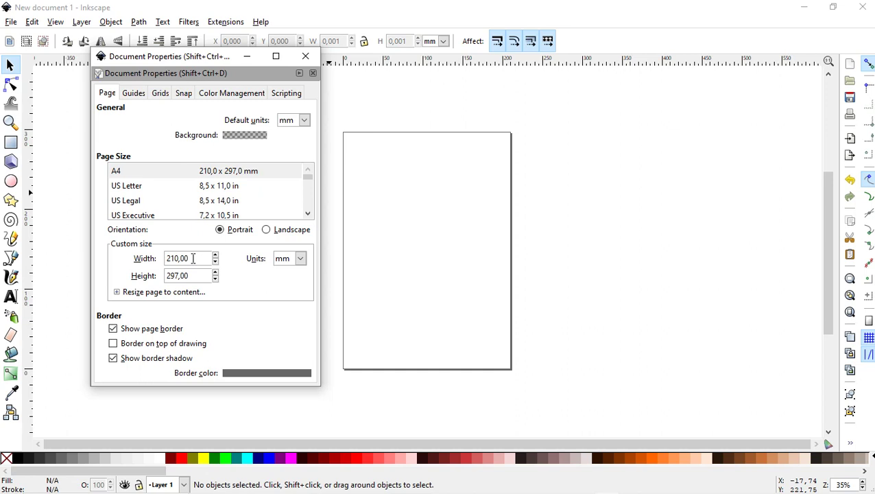
{"action": "left_click_drag", "start_coordinate": [193, 258], "coordinate": [161, 258]}
{"action": "type", "text": "50"}
{"action": "left_click_drag", "start_coordinate": [195, 275], "coordinate": [153, 277]}
{"action": "type", "text": "5"}
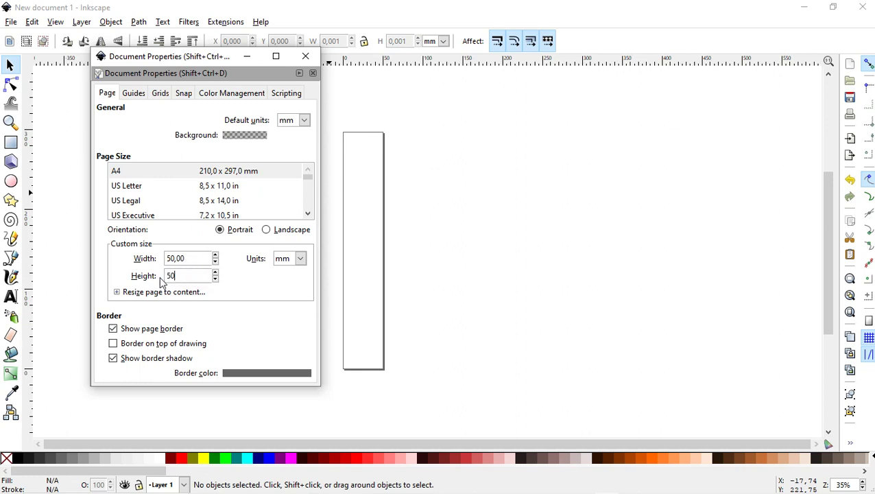
{"action": "key", "text": "Return"}
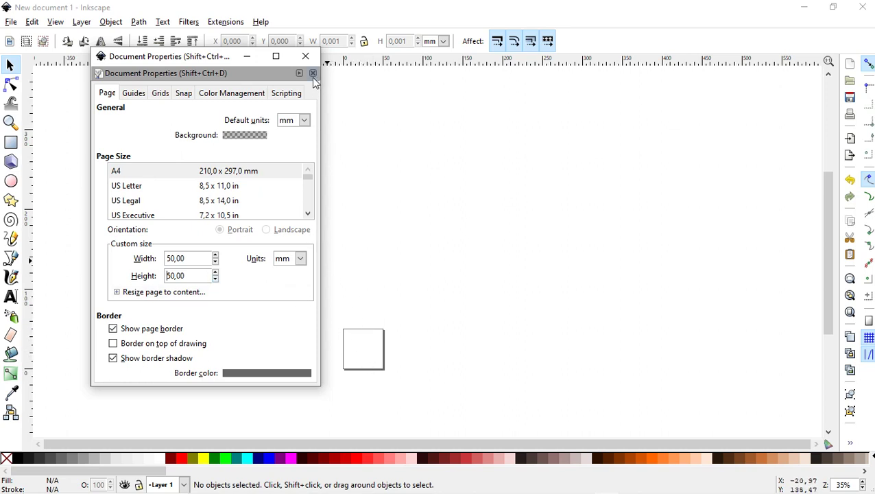
Close Document Properties and zoom to about 198% on the 50 × 50 mm page
{"action": "left_click", "coordinate": [306, 57]}
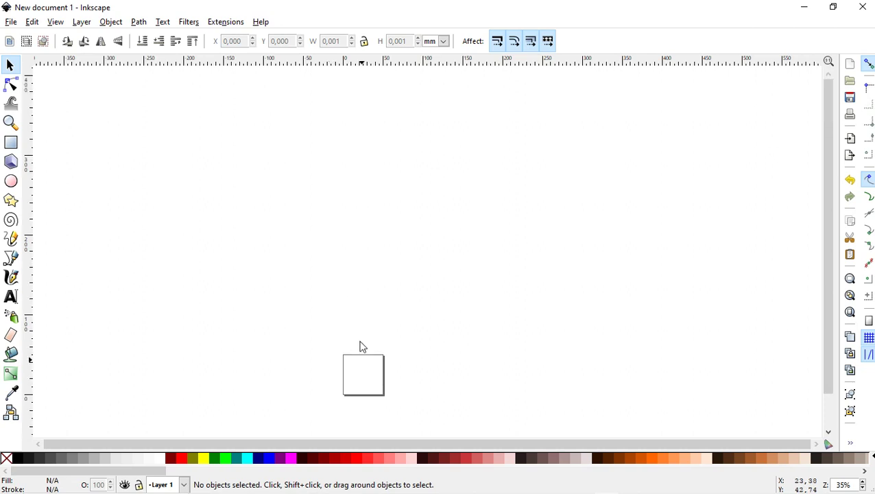
{"action": "scroll", "coordinate": [362, 350], "scroll_direction": "down", "scroll_amount": 1}
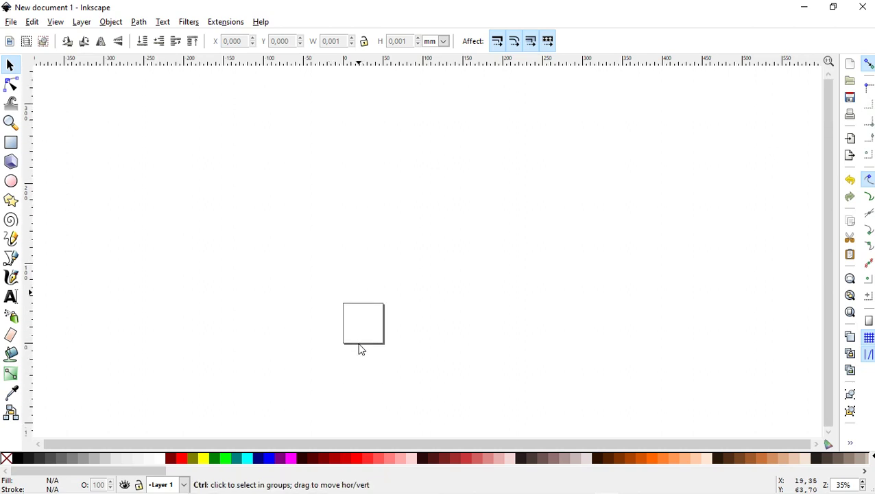
{"action": "scroll", "coordinate": [365, 338], "scroll_direction": "up", "scroll_amount": 1}
{"action": "scroll", "coordinate": [365, 336], "scroll_direction": "up", "scroll_amount": 1}
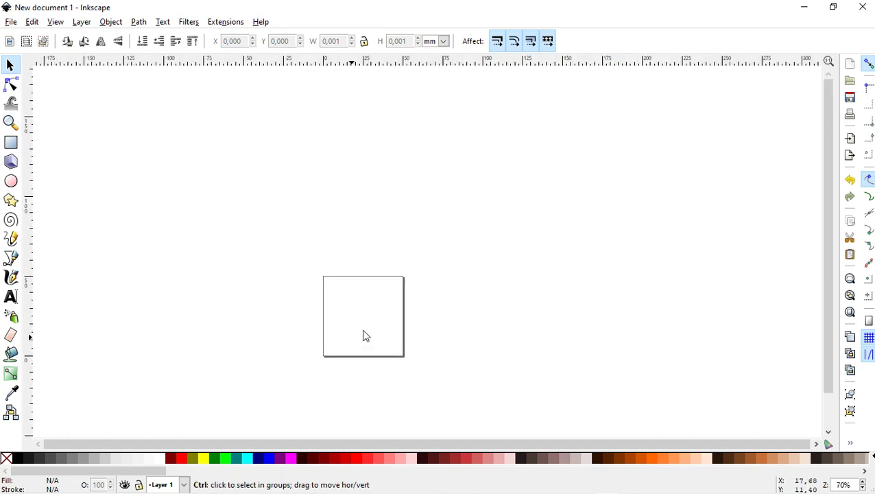
{"action": "scroll", "coordinate": [365, 336], "scroll_direction": "up", "scroll_amount": 1}
{"action": "scroll", "coordinate": [365, 336], "scroll_direction": "up", "scroll_amount": 1}
{"action": "scroll", "coordinate": [365, 336], "scroll_direction": "up", "scroll_amount": 1}
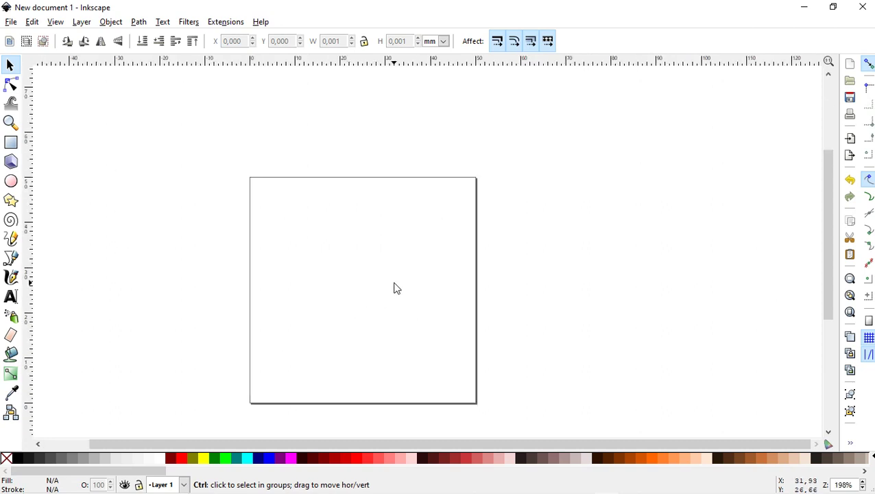
{"action": "scroll", "coordinate": [396, 288], "scroll_direction": "up", "scroll_amount": 1}
{"action": "scroll", "coordinate": [395, 287], "scroll_direction": "down", "scroll_amount": 1}
{"action": "left_click_drag", "start_coordinate": [832, 241], "coordinate": [827, 259]}
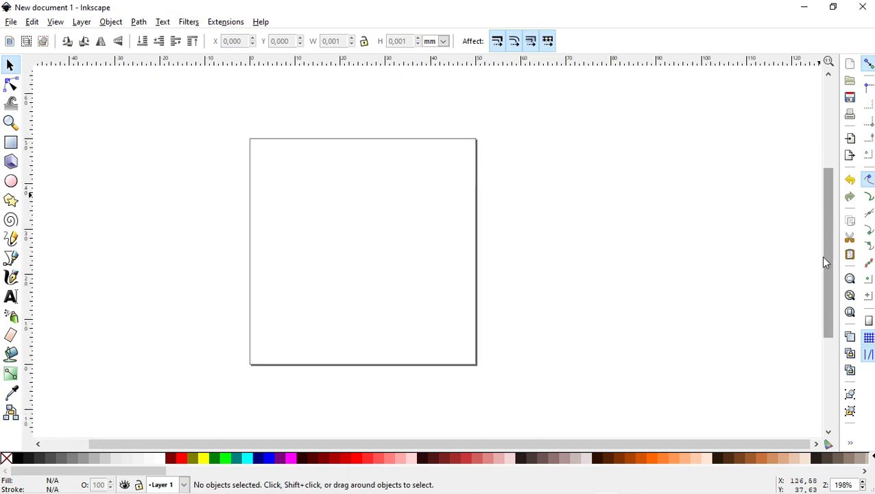
Resize the Inkscape window and drop aku.png from the desktop onto the page
{"action": "left_click", "coordinate": [833, 7]}
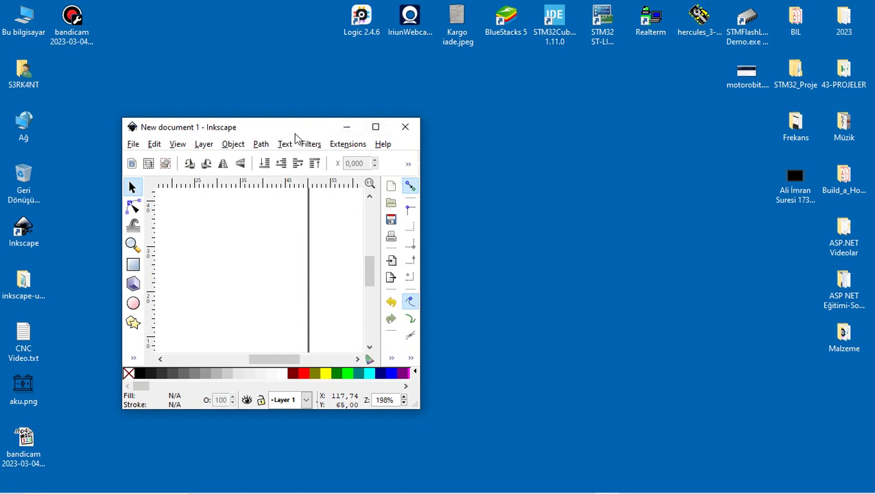
{"action": "left_click_drag", "start_coordinate": [295, 130], "coordinate": [438, 72]}
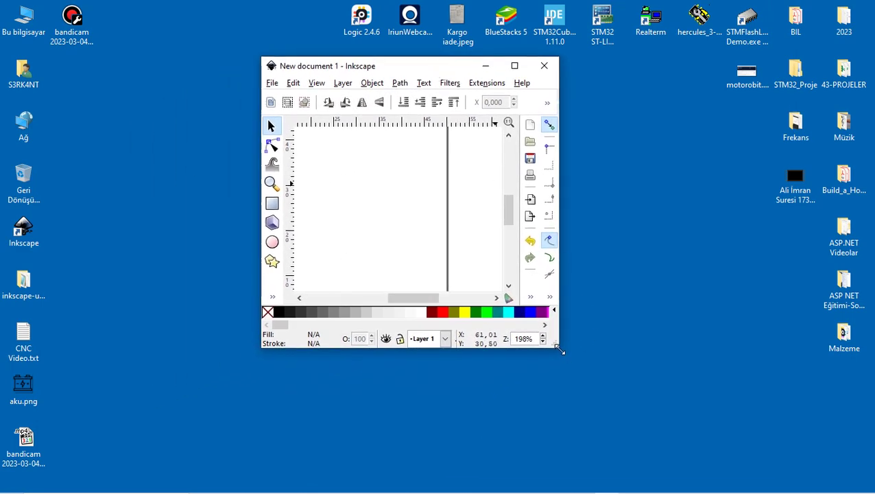
{"action": "left_click_drag", "start_coordinate": [559, 349], "coordinate": [769, 453]}
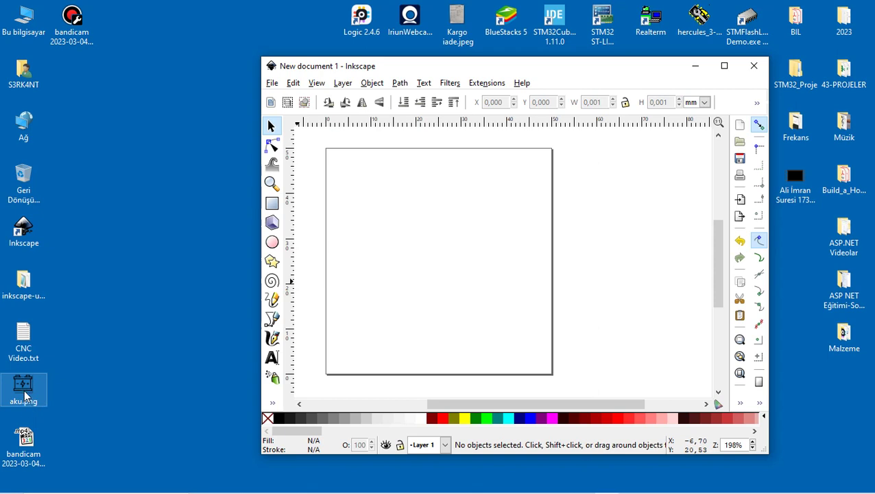
{"action": "mouse_move", "coordinate": [24, 391]}
{"action": "left_mouse_down"}
{"action": "mouse_move", "coordinate": [254, 336]}
{"action": "mouse_move", "coordinate": [434, 246]}
{"action": "left_mouse_up"}
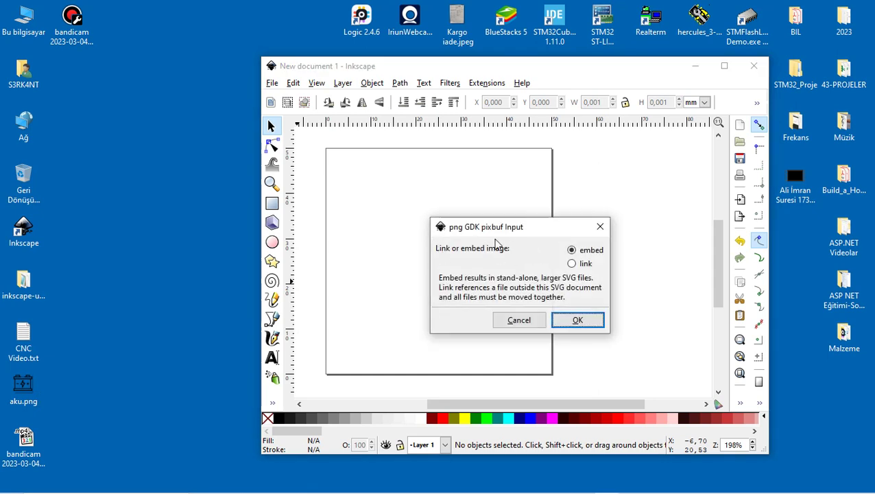
Embed the battery image, move it onto the page and scale it up
{"action": "left_click", "coordinate": [576, 319]}
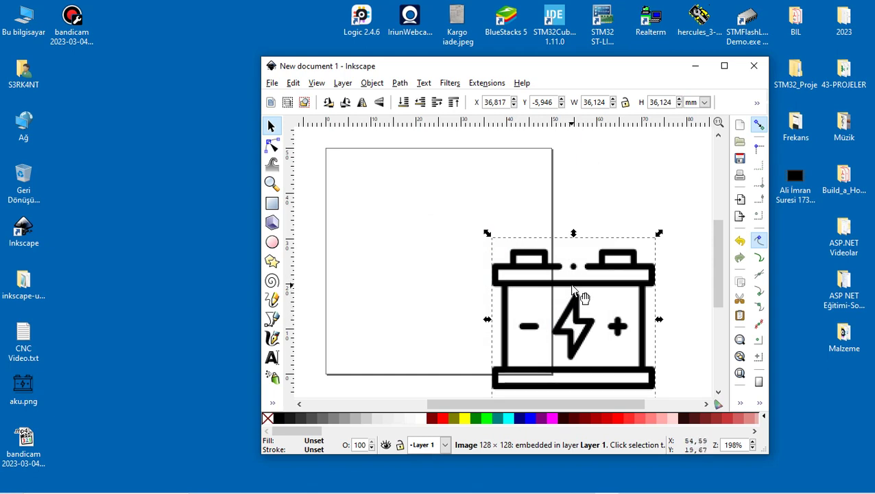
{"action": "mouse_move", "coordinate": [572, 297]}
{"action": "left_mouse_down"}
{"action": "mouse_move", "coordinate": [480, 263]}
{"action": "mouse_move", "coordinate": [425, 217]}
{"action": "left_mouse_up"}
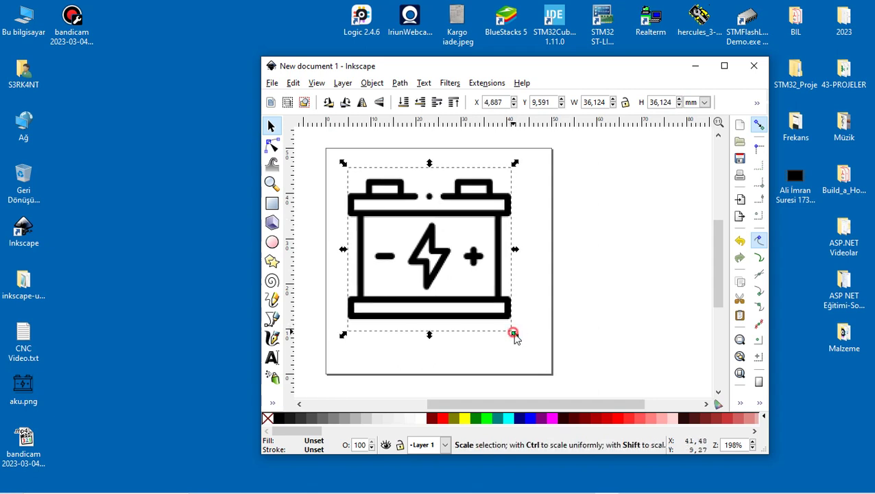
{"action": "left_click_drag", "start_coordinate": [516, 339], "coordinate": [540, 367]}
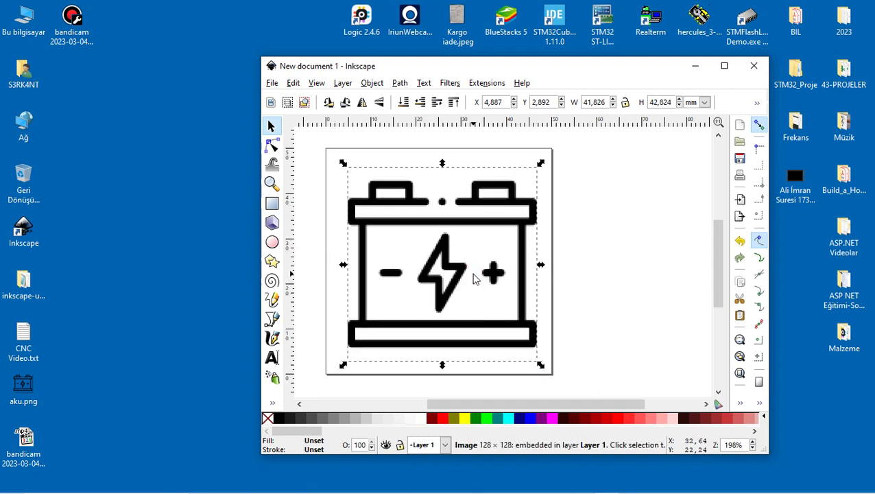
{"action": "key", "text": "Escape"}
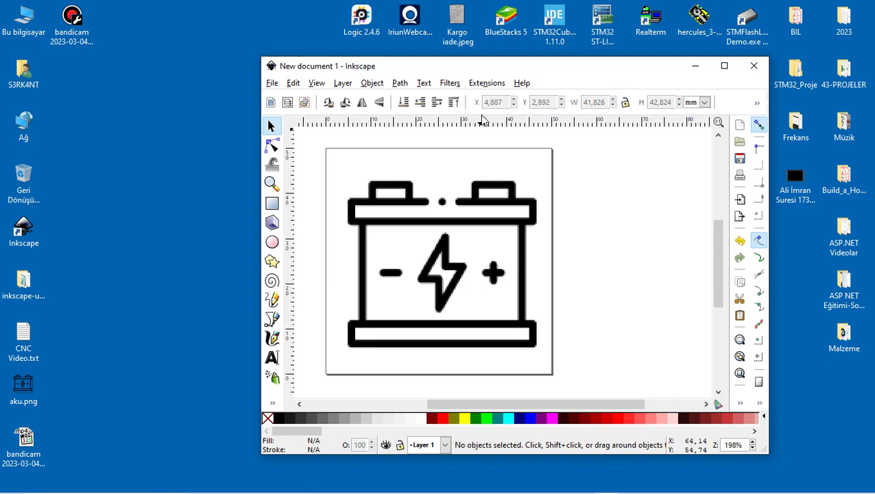
Lock proportions and resize the image to 42,940 × 43,964 mm, with the window maximised
{"action": "left_click", "coordinate": [624, 103]}
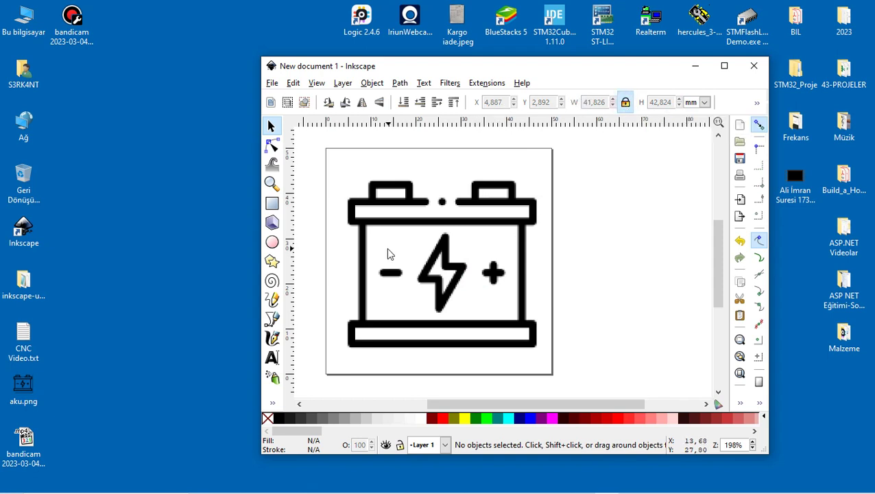
{"action": "mouse_move", "coordinate": [459, 268]}
{"action": "left_mouse_down"}
{"action": "mouse_move", "coordinate": [469, 274]}
{"action": "mouse_move", "coordinate": [454, 266]}
{"action": "left_mouse_up"}
{"action": "left_click_drag", "start_coordinate": [534, 365], "coordinate": [542, 368]}
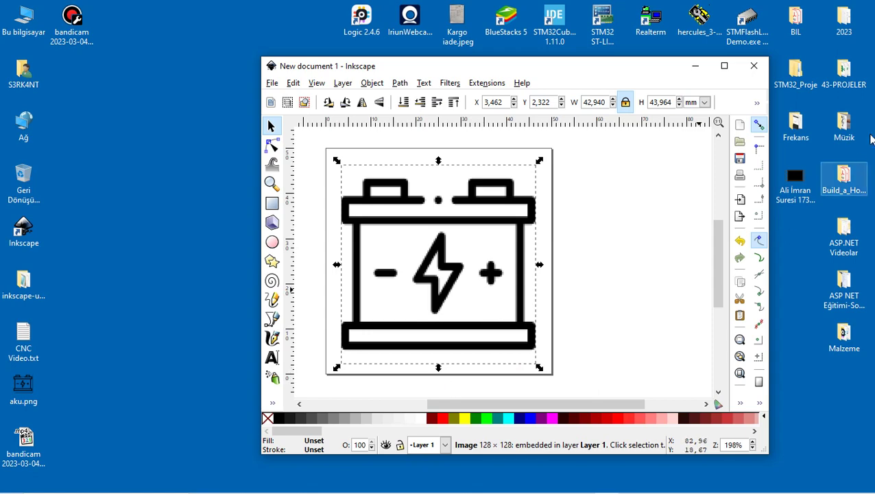
{"action": "left_click", "coordinate": [724, 66]}
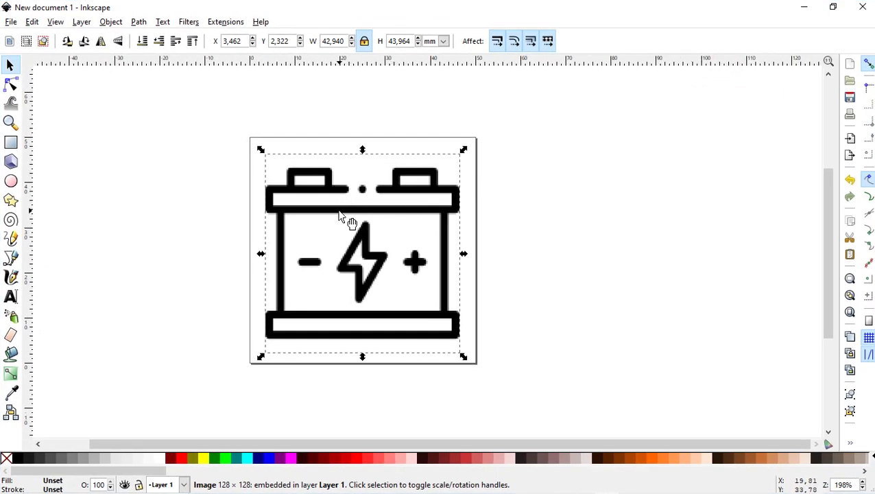
Attempt Object to Path on the battery bitmap, which converts nothing, and reopen the Path menu
{"action": "left_click", "coordinate": [140, 22]}
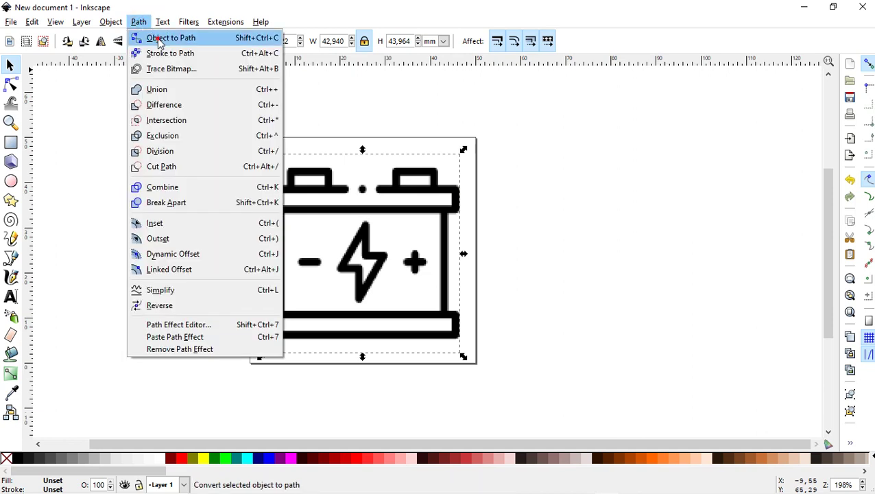
{"action": "left_click", "coordinate": [159, 39]}
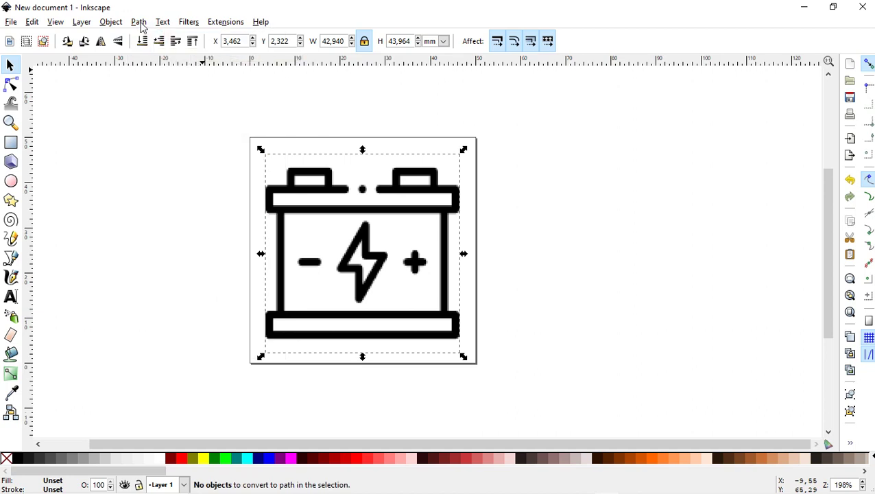
{"action": "left_click", "coordinate": [139, 22]}
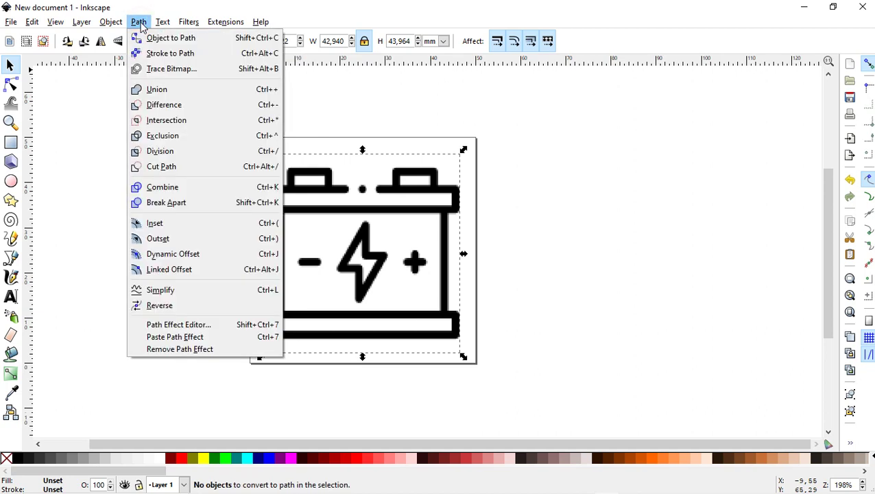
Trace the battery bitmap in Grays mode, previewing with Update, to create an 8-path group
{"action": "left_click", "coordinate": [165, 69]}
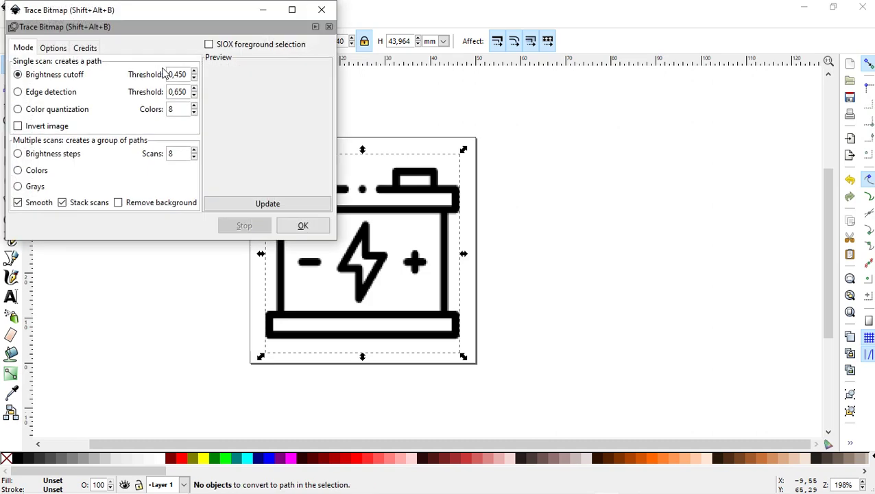
{"action": "left_click_drag", "start_coordinate": [159, 15], "coordinate": [608, 150]}
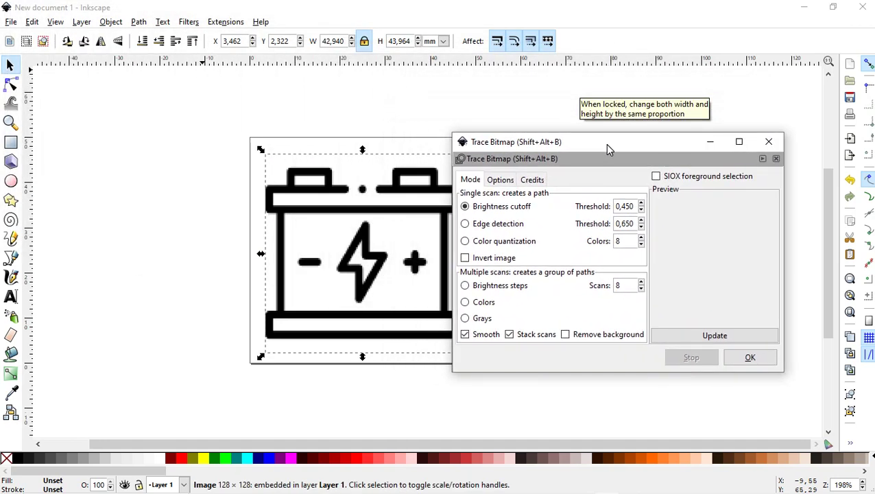
{"action": "left_click", "coordinate": [465, 319]}
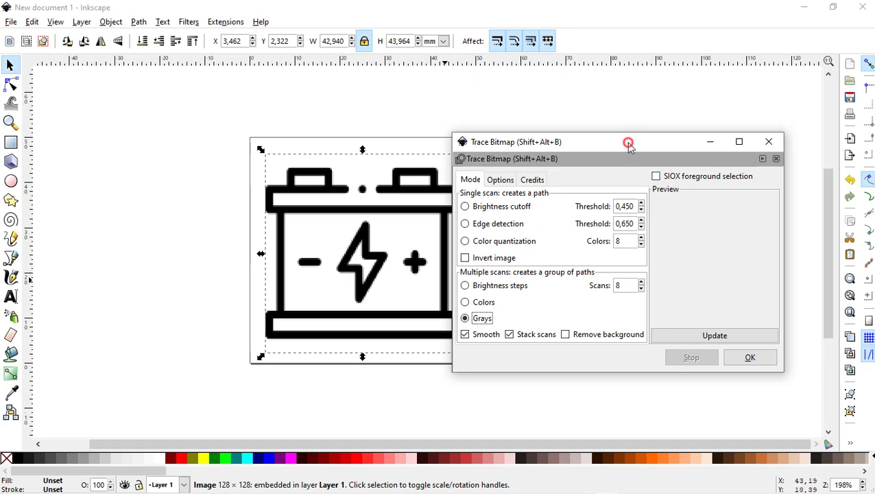
{"action": "left_click_drag", "start_coordinate": [628, 143], "coordinate": [634, 133]}
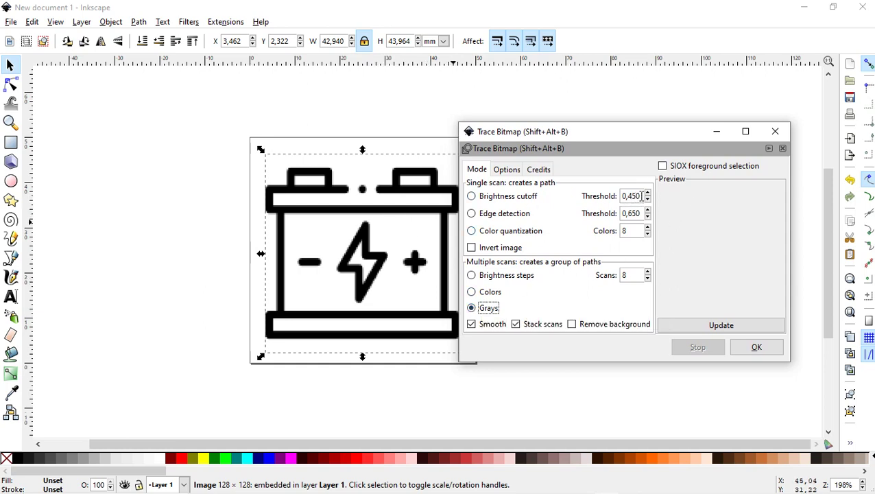
{"action": "mouse_move", "coordinate": [631, 196]}
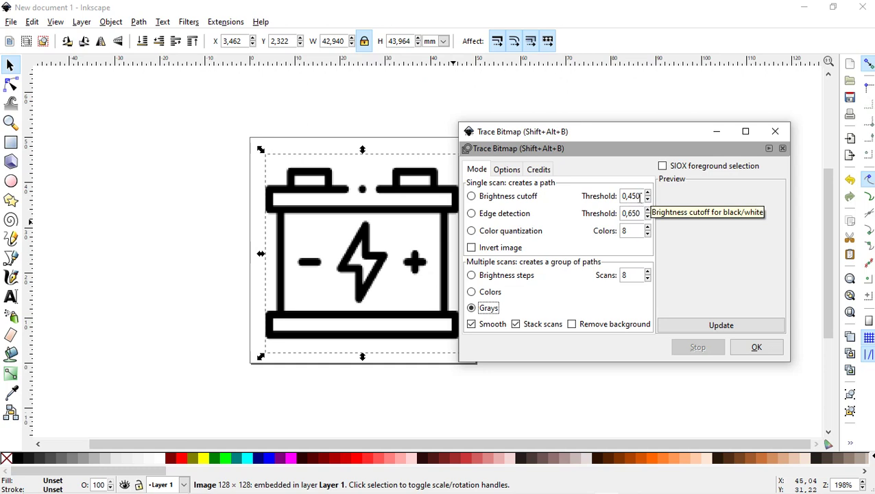
{"action": "left_click", "coordinate": [732, 328]}
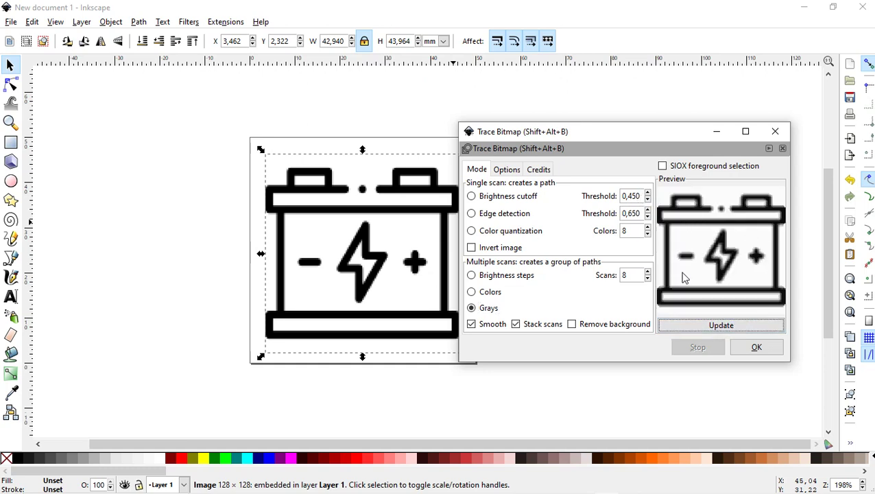
{"action": "left_click", "coordinate": [756, 348]}
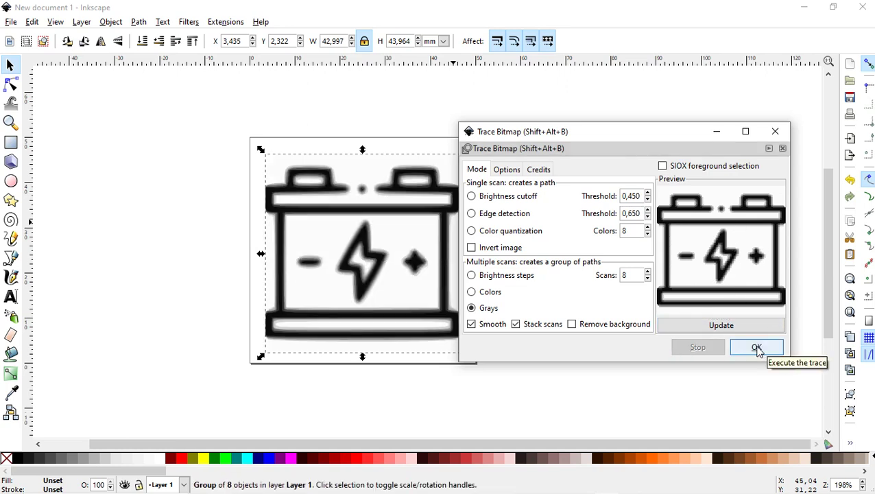
Delete the original battery bitmap and move the traced 8-path group back onto the page
{"action": "left_click", "coordinate": [776, 133]}
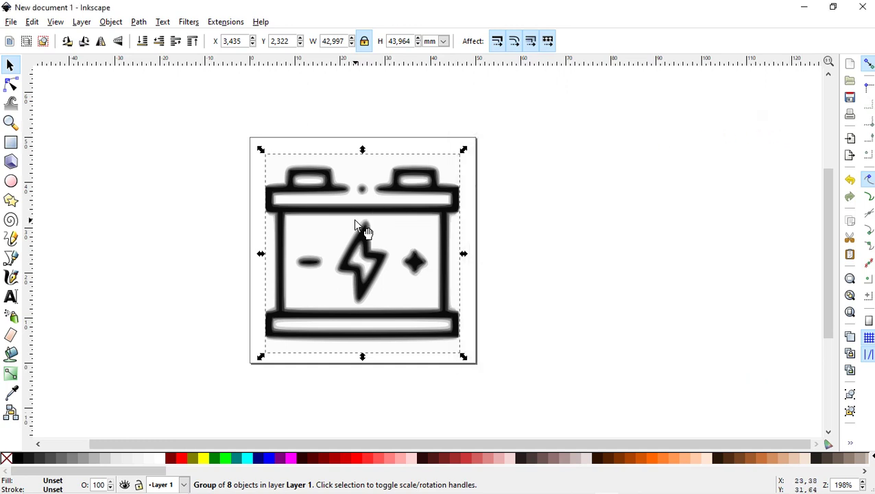
{"action": "left_click_drag", "start_coordinate": [356, 222], "coordinate": [612, 221]}
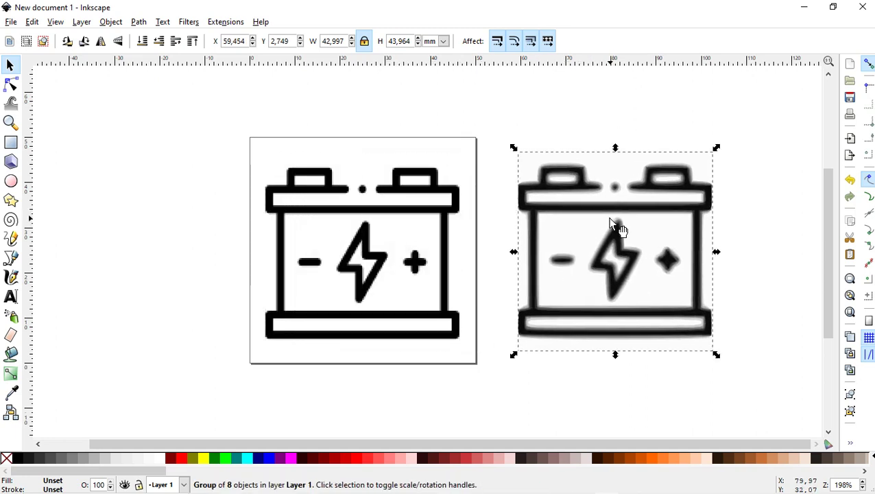
{"action": "left_click", "coordinate": [359, 211]}
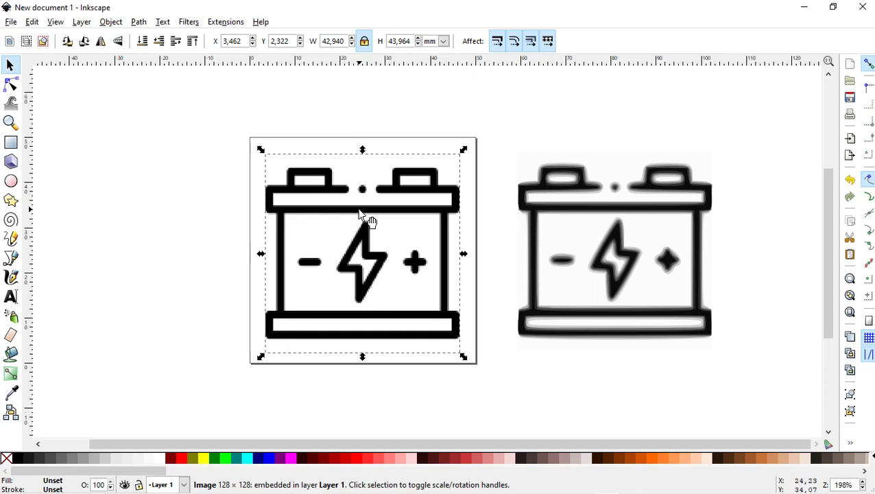
{"action": "right_click", "coordinate": [359, 210]}
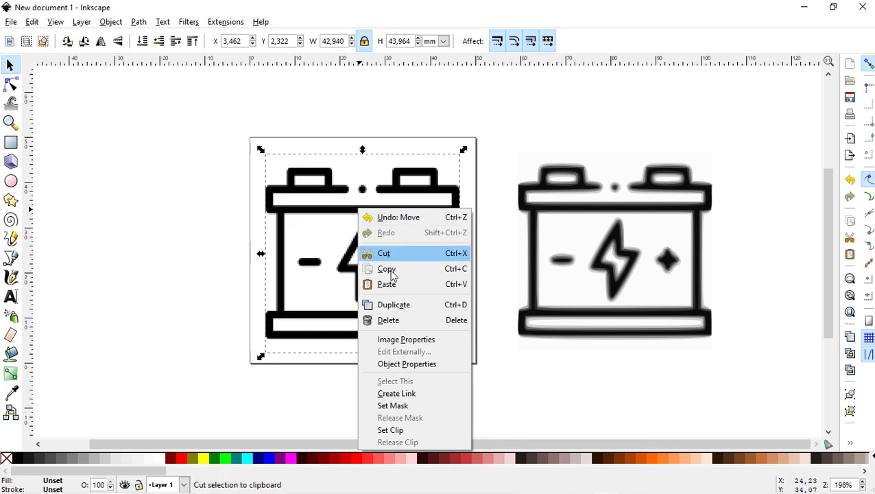
{"action": "left_click", "coordinate": [399, 321]}
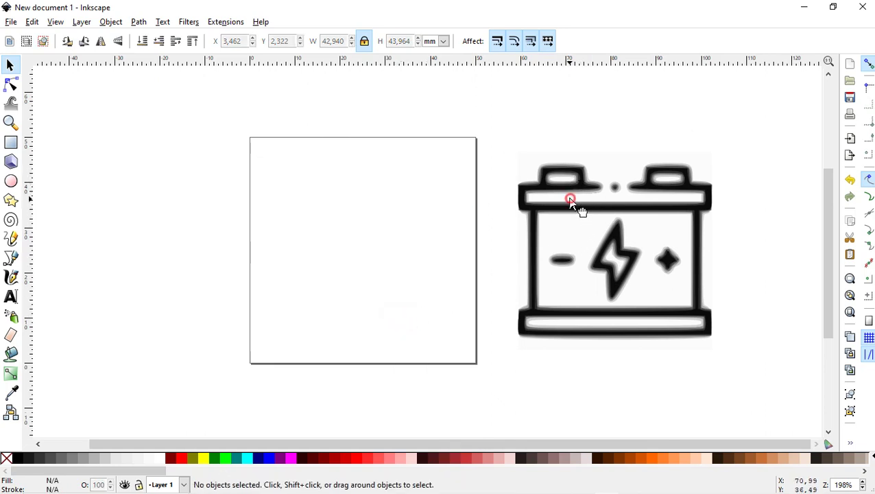
{"action": "left_click_drag", "start_coordinate": [570, 199], "coordinate": [313, 200]}
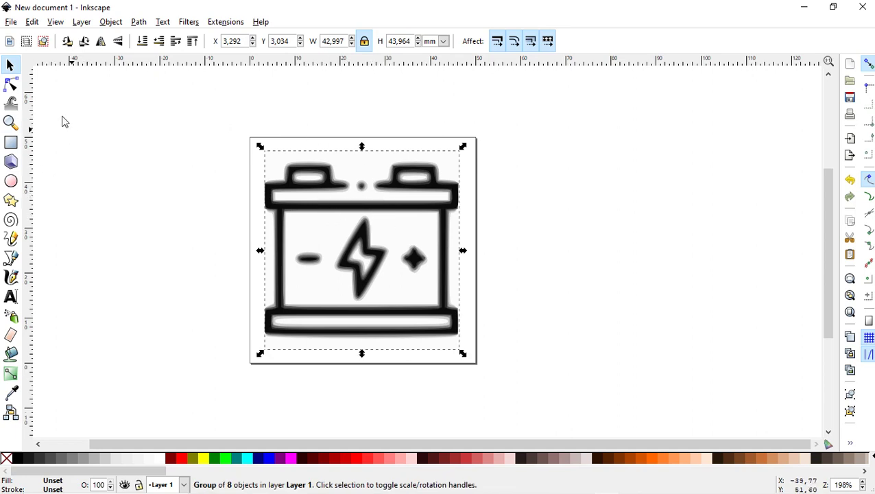
Start Save As and choose MakerBot Unicorn G-Code (*.gcode) as the file type
{"action": "left_click", "coordinate": [10, 23]}
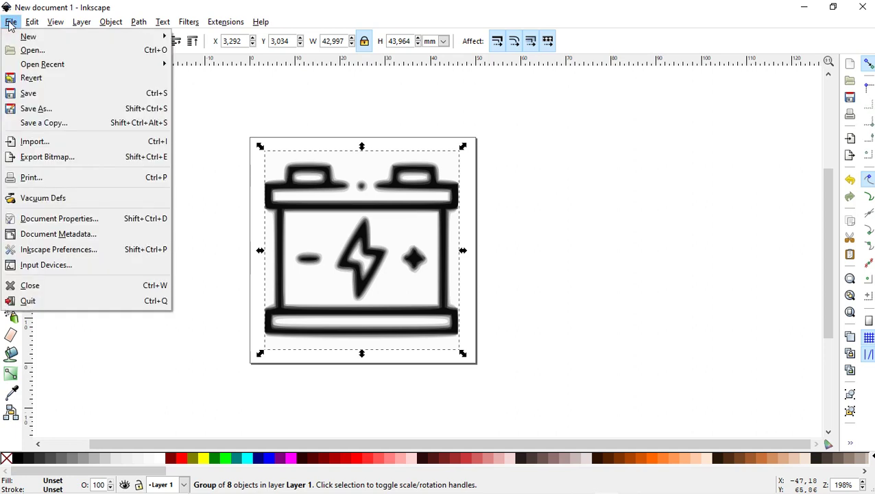
{"action": "left_click", "coordinate": [35, 111]}
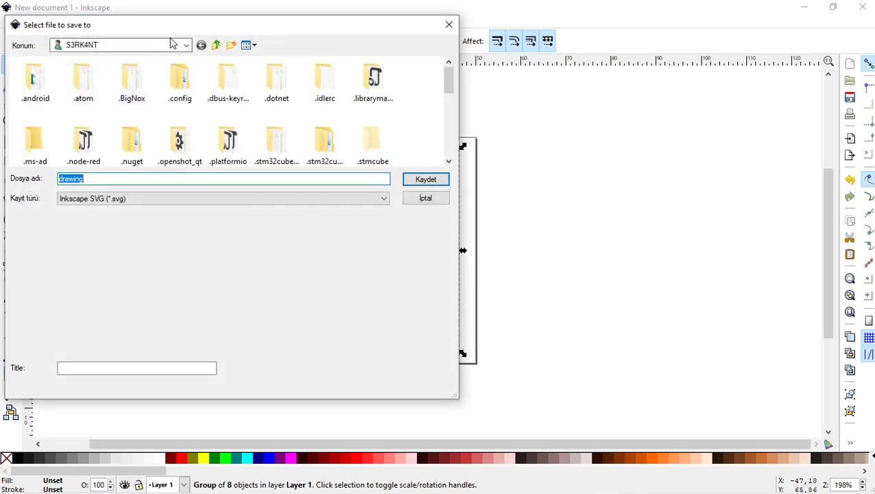
{"action": "left_click_drag", "start_coordinate": [177, 26], "coordinate": [258, 37]}
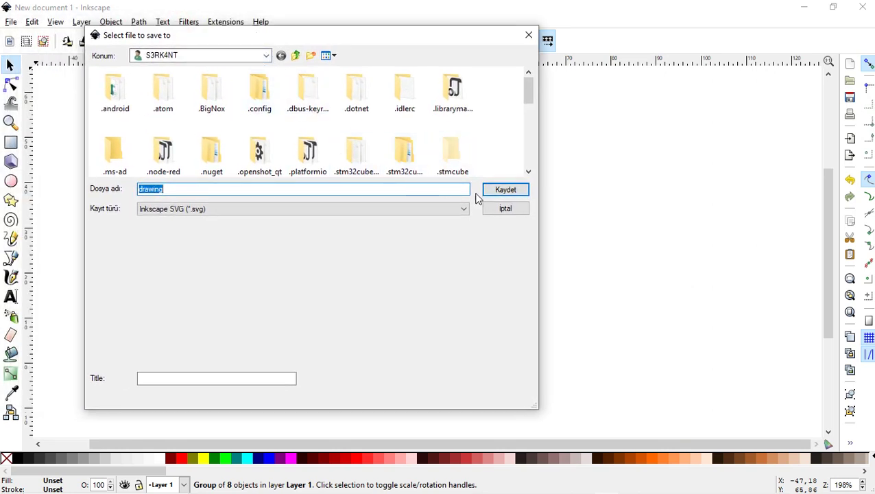
{"action": "left_click", "coordinate": [463, 210]}
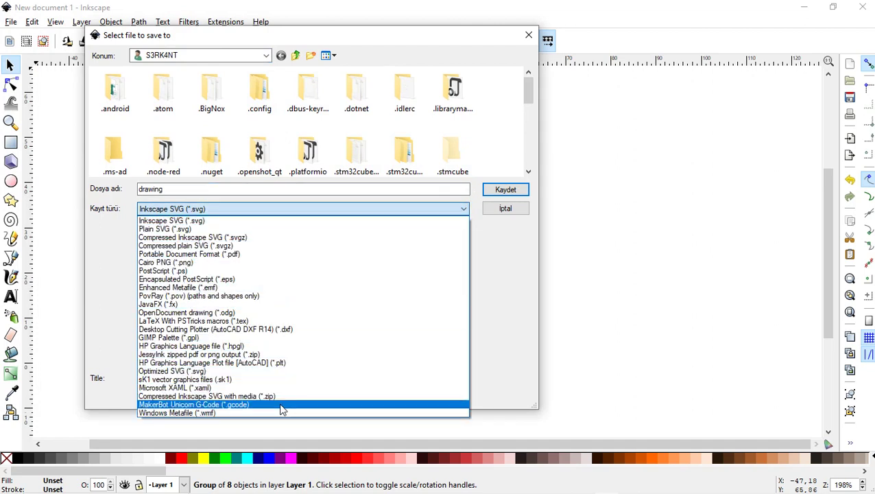
{"action": "left_click", "coordinate": [282, 405]}
Name the file aku and set the save location to the Desktop (Masaüstü)
{"action": "left_click", "coordinate": [167, 190]}
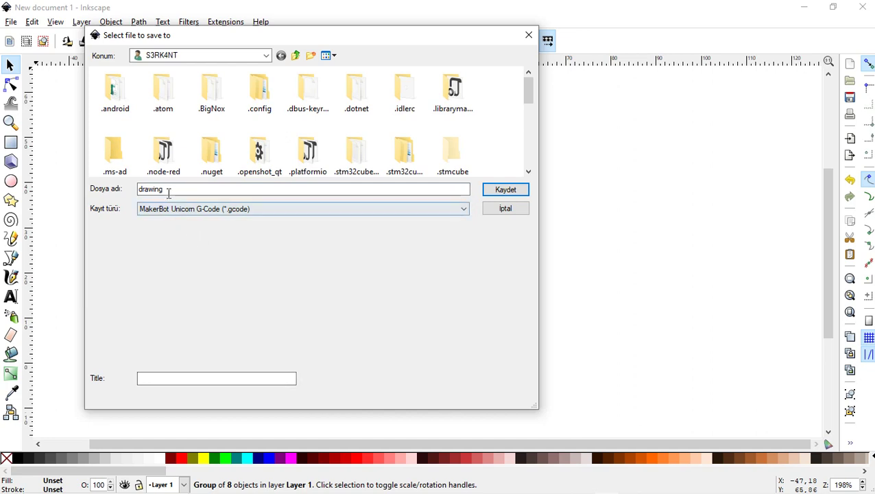
{"action": "double_click", "coordinate": [167, 190]}
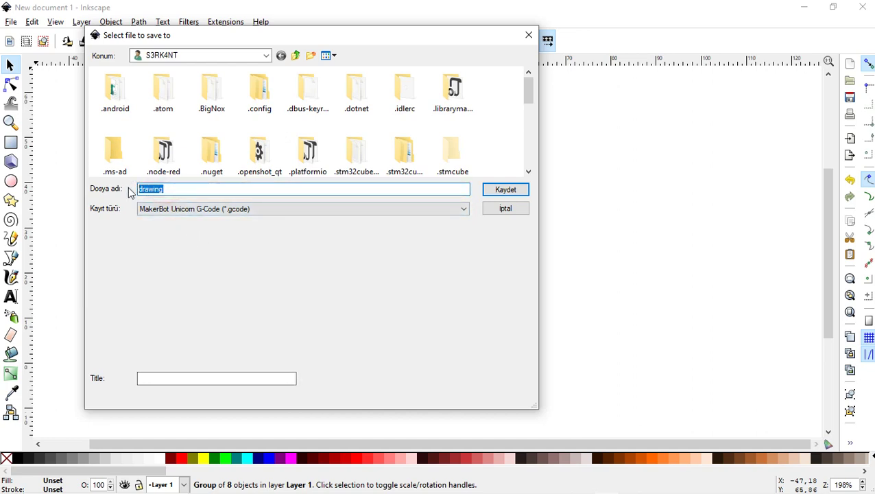
{"action": "type", "text": "aku"}
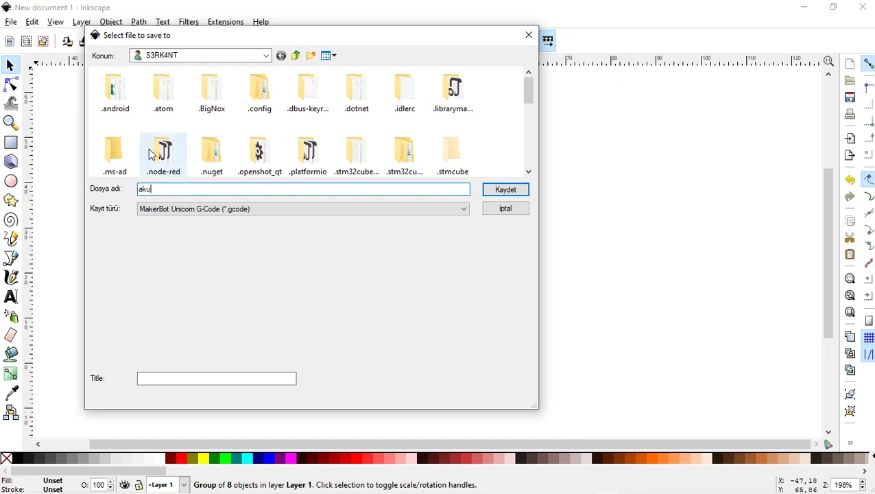
{"action": "left_click", "coordinate": [267, 57]}
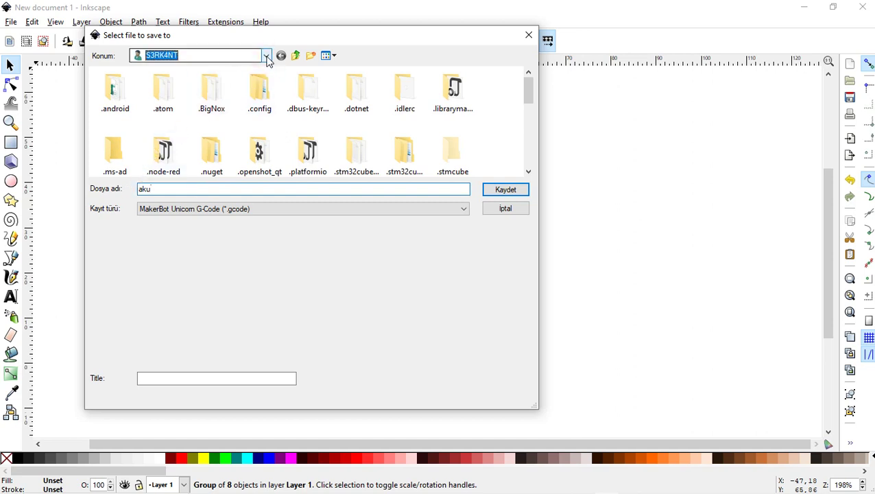
{"action": "left_click", "coordinate": [267, 56]}
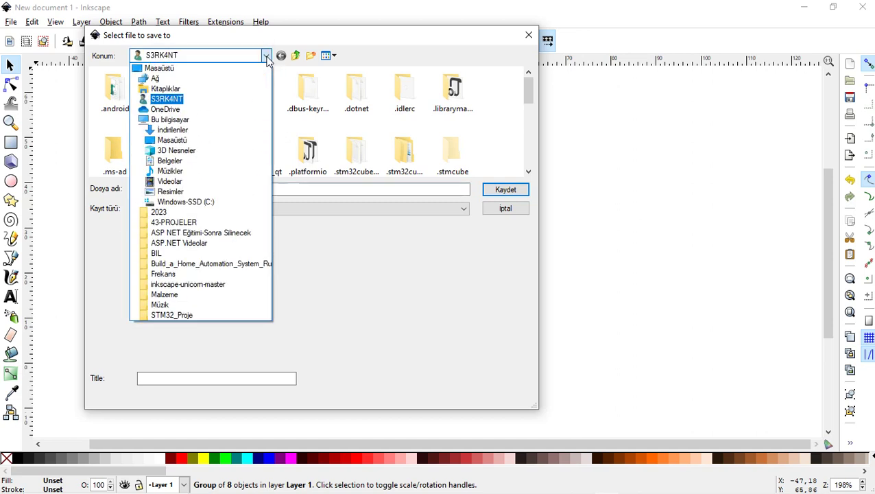
{"action": "left_click", "coordinate": [163, 68]}
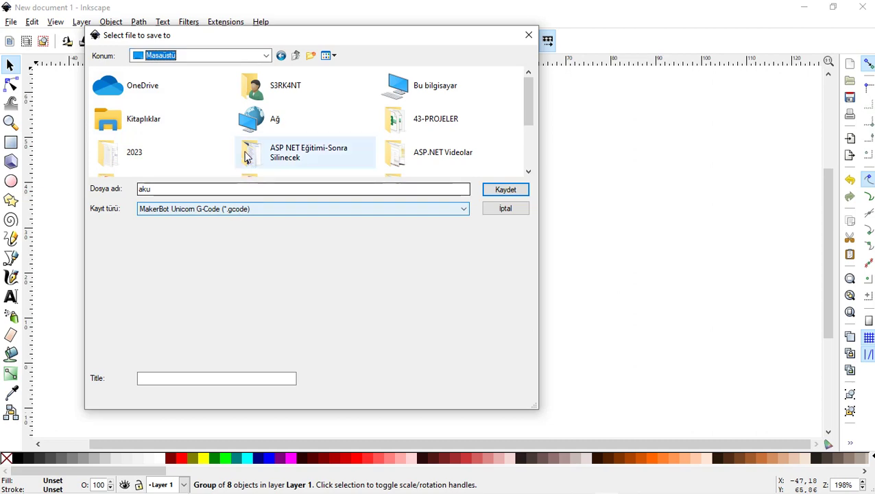
Save aku.gcode with the default MakerBot Unicorn output settings, then minimise Inkscape
{"action": "left_click", "coordinate": [506, 191]}
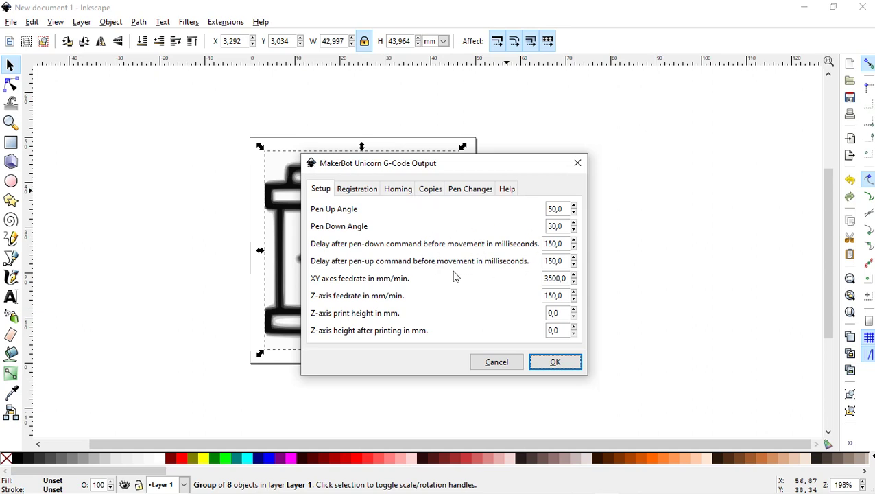
{"action": "left_click", "coordinate": [564, 364]}
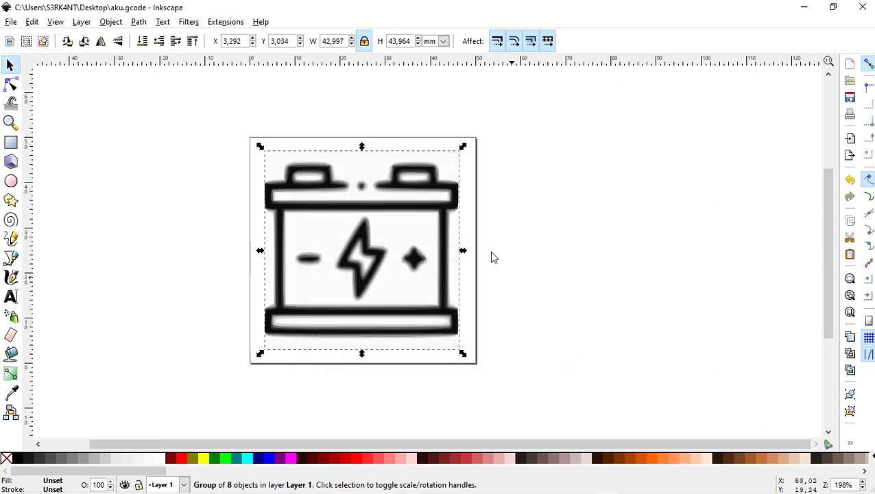
{"action": "left_click", "coordinate": [803, 12]}
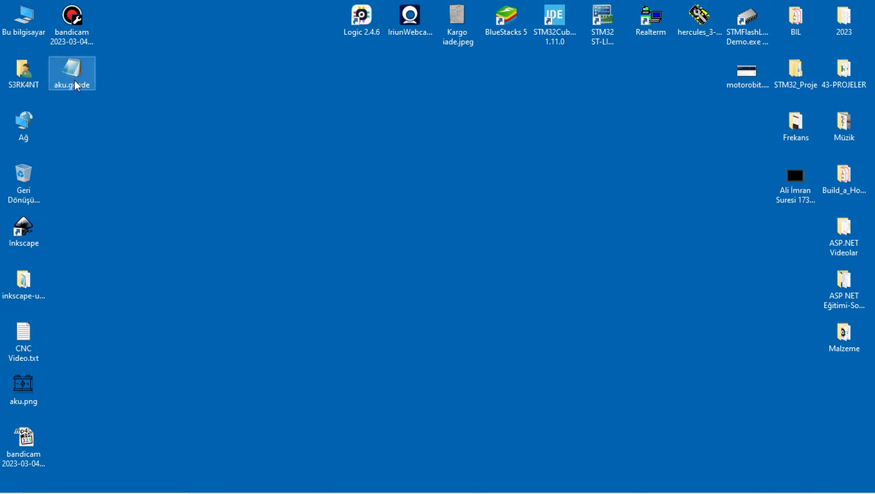
Open aku.gcode from the desktop in a taller Notepad window and scroll down through the G-code
{"action": "double_click", "coordinate": [74, 83]}
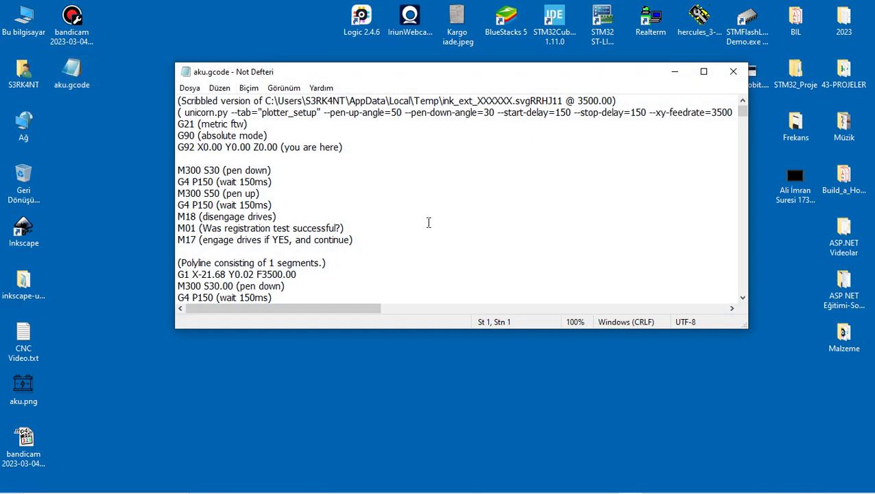
{"action": "left_click_drag", "start_coordinate": [519, 330], "coordinate": [521, 425]}
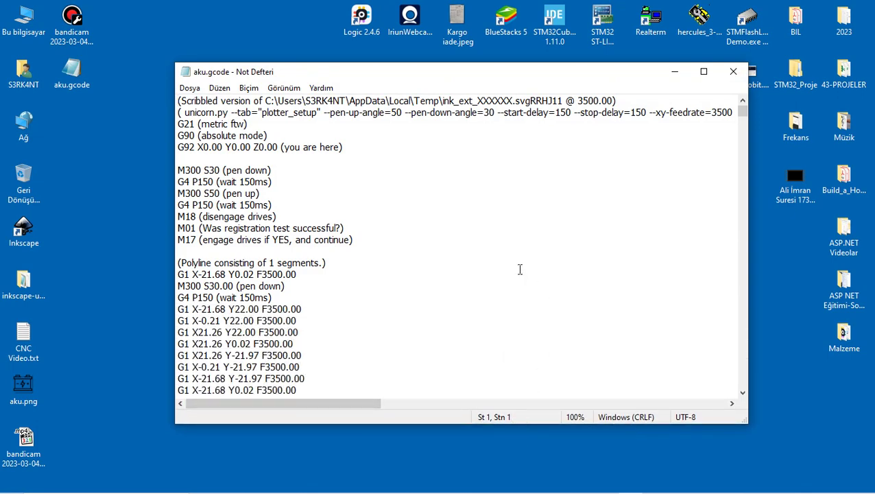
{"action": "scroll", "coordinate": [520, 269], "scroll_direction": "down", "scroll_amount": 5}
{"action": "scroll", "coordinate": [520, 269], "scroll_direction": "down", "scroll_amount": 5}
{"action": "scroll", "coordinate": [520, 268], "scroll_direction": "down", "scroll_amount": 5}
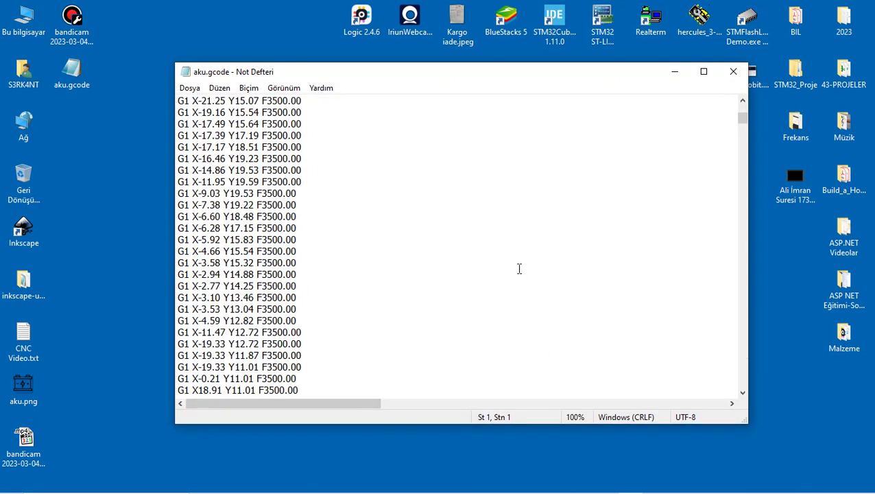
{"action": "scroll", "coordinate": [519, 268], "scroll_direction": "down", "scroll_amount": 5}
{"action": "scroll", "coordinate": [519, 268], "scroll_direction": "down", "scroll_amount": 5}
{"action": "scroll", "coordinate": [519, 268], "scroll_direction": "down", "scroll_amount": 5}
{"action": "scroll", "coordinate": [519, 268], "scroll_direction": "down", "scroll_amount": 5}
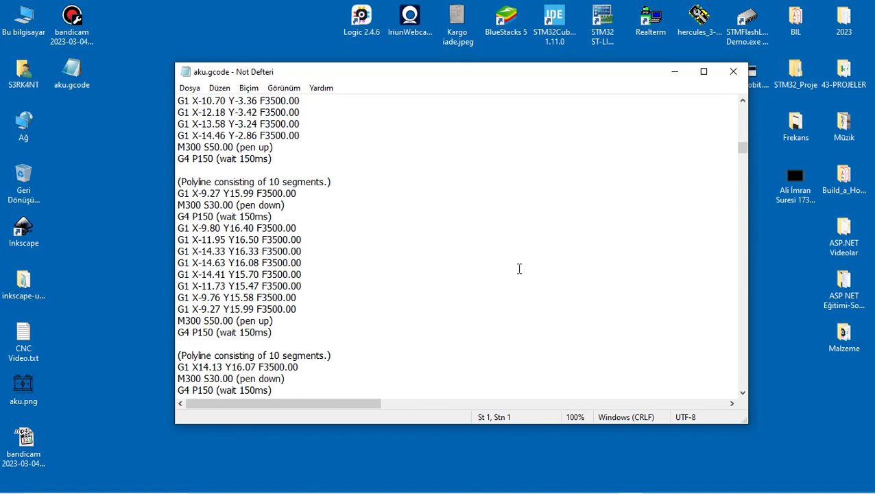
{"action": "scroll", "coordinate": [519, 268], "scroll_direction": "down", "scroll_amount": 5}
{"action": "scroll", "coordinate": [520, 268], "scroll_direction": "down", "scroll_amount": 5}
{"action": "scroll", "coordinate": [519, 268], "scroll_direction": "down", "scroll_amount": 5}
{"action": "scroll", "coordinate": [519, 268], "scroll_direction": "down", "scroll_amount": 5}
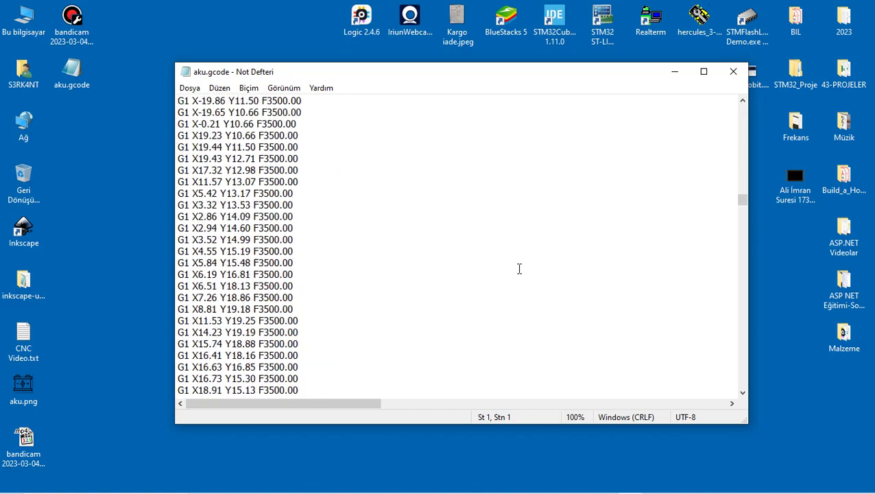
{"action": "scroll", "coordinate": [520, 268], "scroll_direction": "down", "scroll_amount": 5}
{"action": "scroll", "coordinate": [519, 269], "scroll_direction": "down", "scroll_amount": 5}
{"action": "scroll", "coordinate": [519, 268], "scroll_direction": "down", "scroll_amount": 5}
{"action": "scroll", "coordinate": [519, 268], "scroll_direction": "down", "scroll_amount": 5}
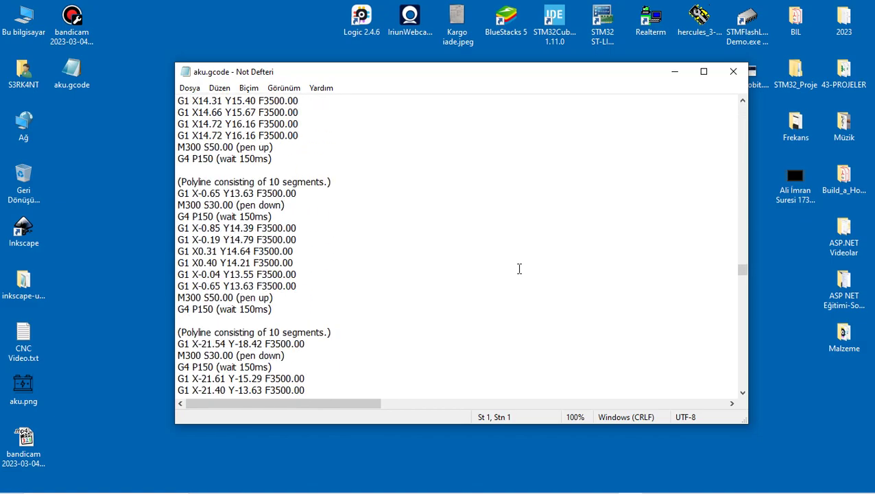
Scroll back up through the G-code and save the file with Dosya > Kaydet
{"action": "scroll", "coordinate": [519, 268], "scroll_direction": "up", "scroll_amount": 3}
{"action": "scroll", "coordinate": [520, 269], "scroll_direction": "up", "scroll_amount": 4}
{"action": "scroll", "coordinate": [519, 269], "scroll_direction": "up", "scroll_amount": 3}
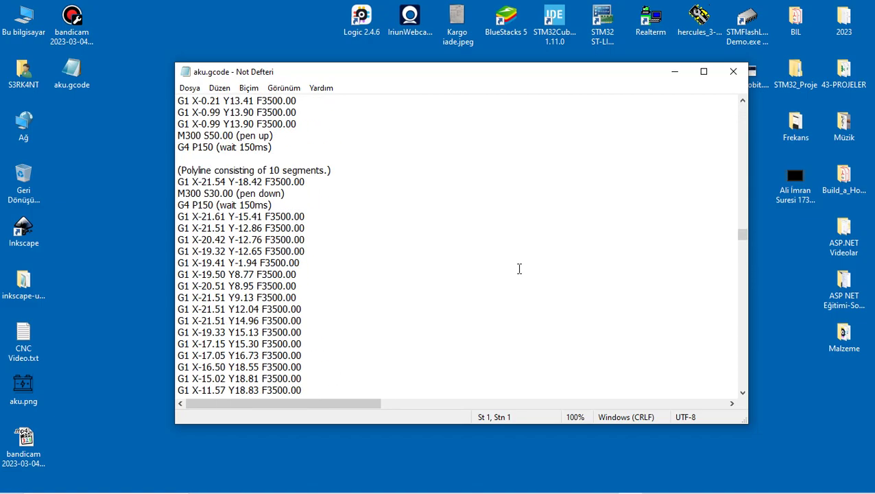
{"action": "scroll", "coordinate": [519, 268], "scroll_direction": "up", "scroll_amount": 5}
{"action": "scroll", "coordinate": [519, 267], "scroll_direction": "up", "scroll_amount": 5}
{"action": "scroll", "coordinate": [516, 262], "scroll_direction": "up", "scroll_amount": 5}
{"action": "scroll", "coordinate": [509, 233], "scroll_direction": "up", "scroll_amount": 5}
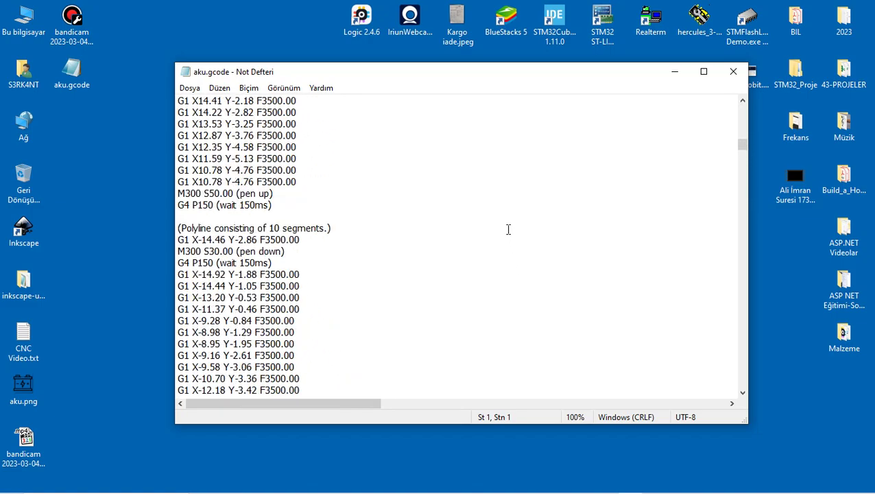
{"action": "scroll", "coordinate": [508, 229], "scroll_direction": "up", "scroll_amount": 5}
{"action": "scroll", "coordinate": [508, 229], "scroll_direction": "up", "scroll_amount": 5}
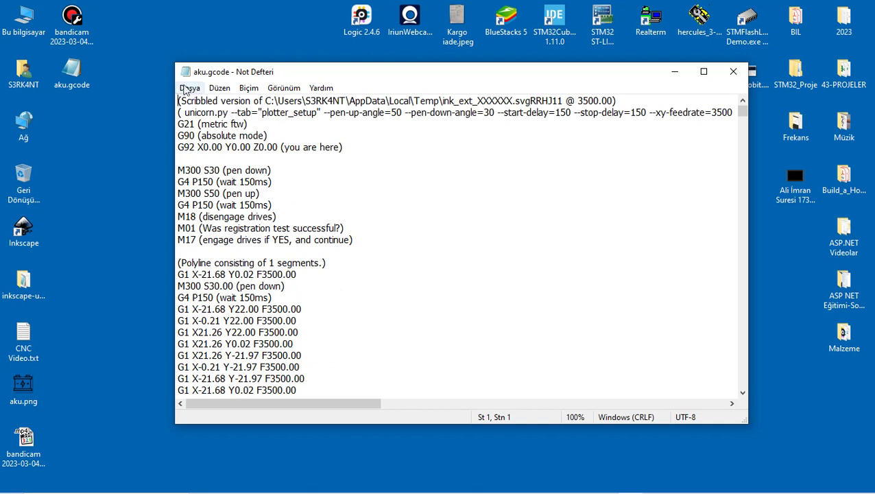
{"action": "left_click", "coordinate": [190, 88]}
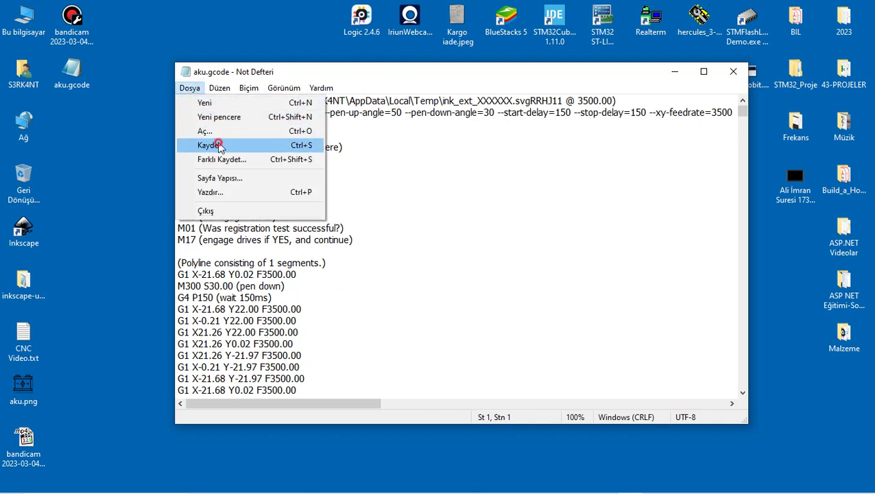
{"action": "left_click", "coordinate": [218, 146]}
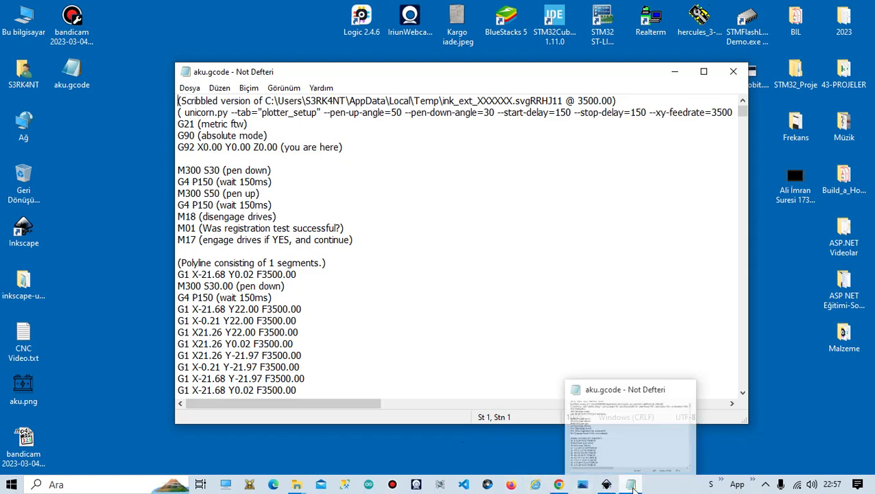
{"action": "mouse_move", "coordinate": [606, 485]}
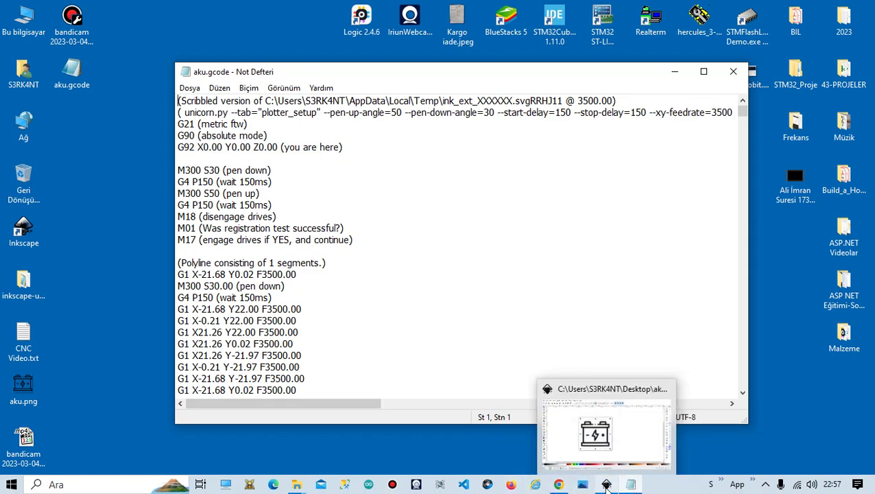
Restore the Inkscape window with the traced battery drawing in front of Notepad
{"action": "left_click", "coordinate": [606, 484]}
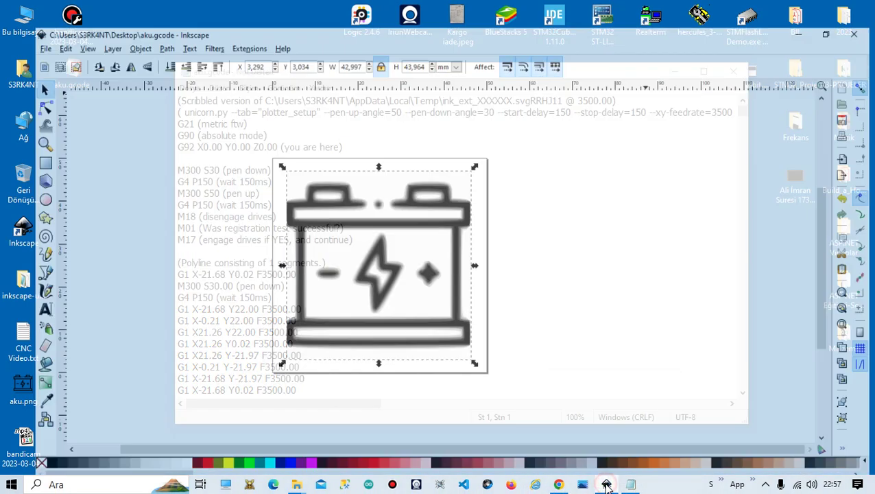